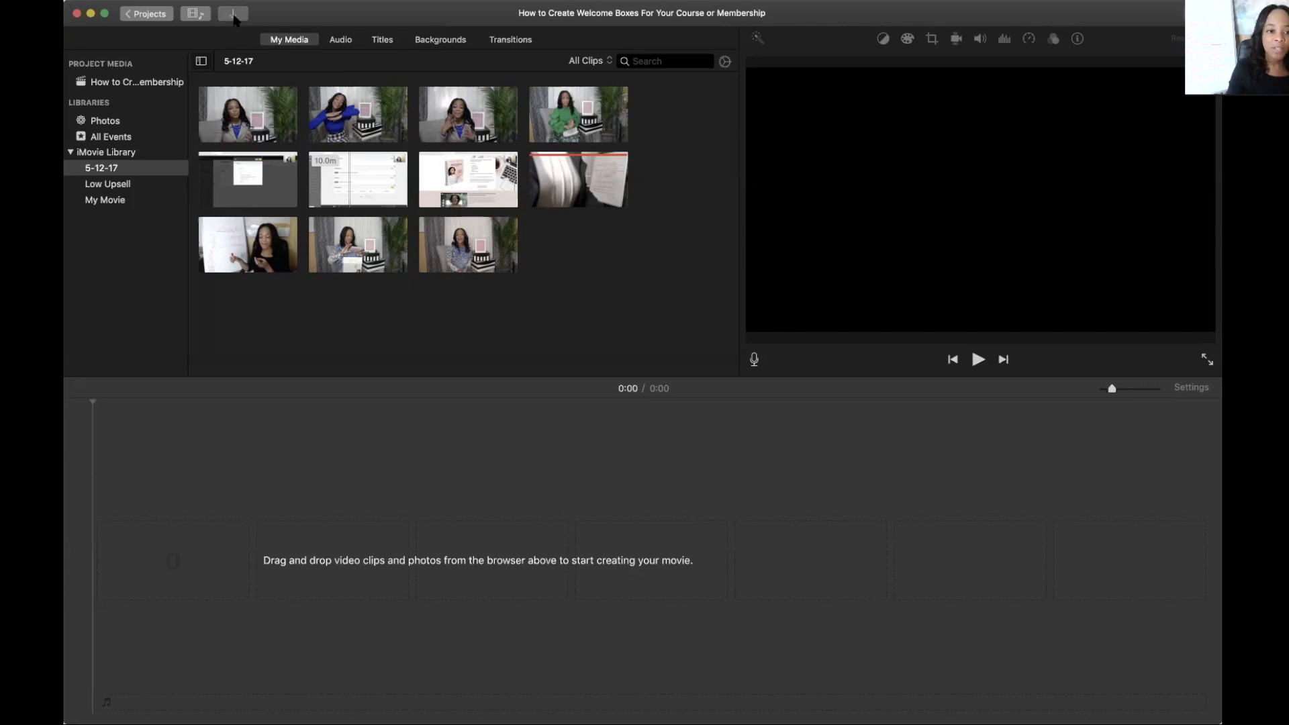
Open media import for the 5-12-17 event, preview Clip #225.mov on the Desktop, and try to import zoom_0.mp4
{"action": "left_click", "coordinate": [233, 15]}
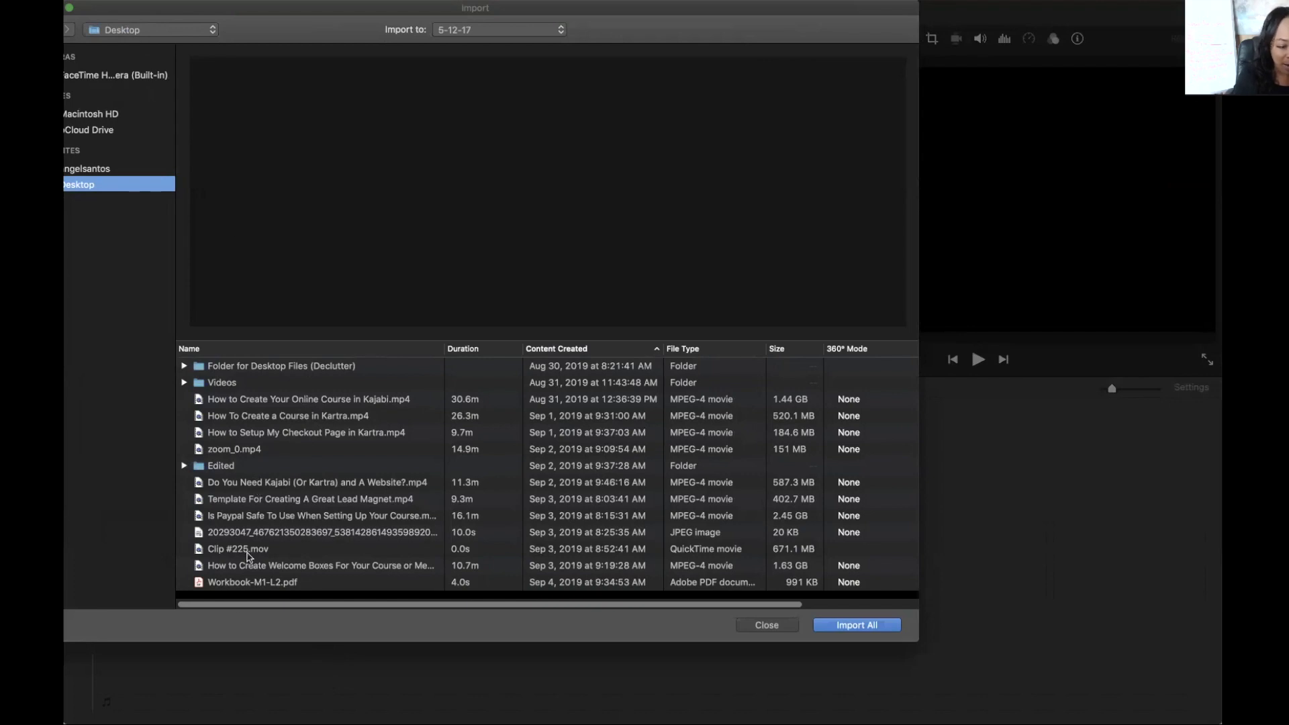
{"action": "left_click", "coordinate": [246, 551]}
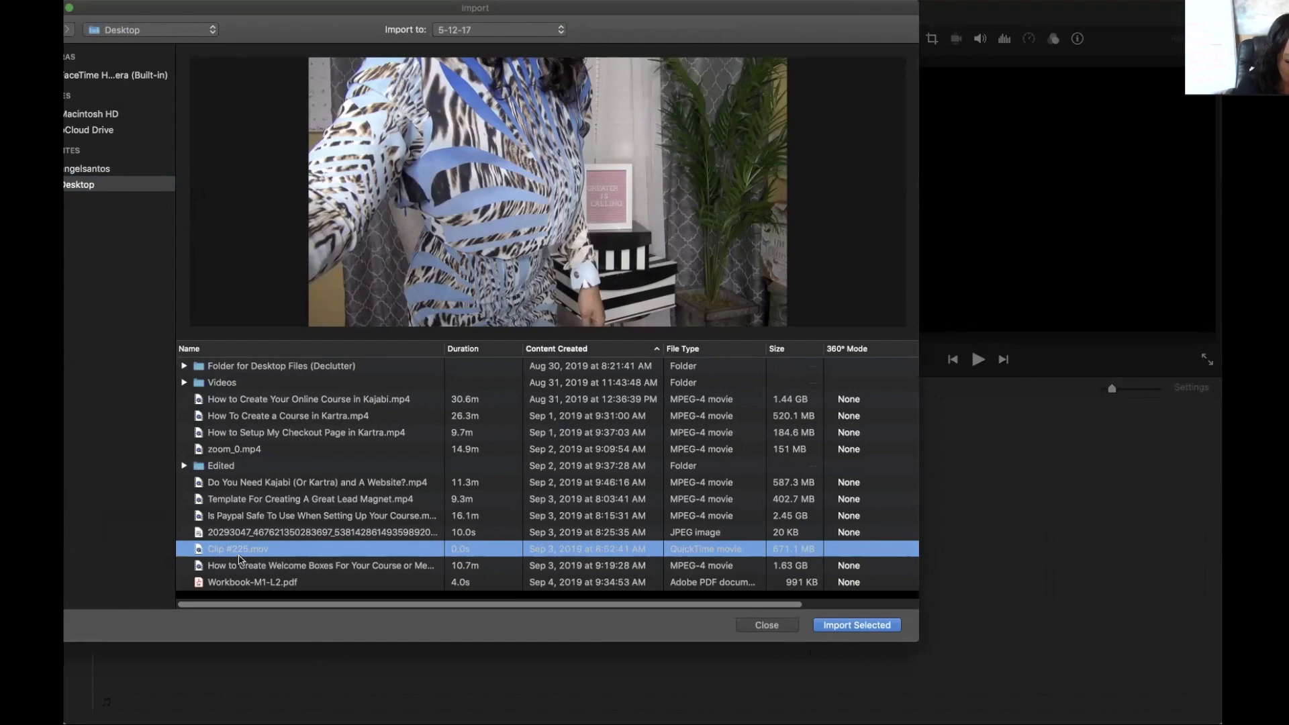
{"action": "left_click", "coordinate": [240, 450]}
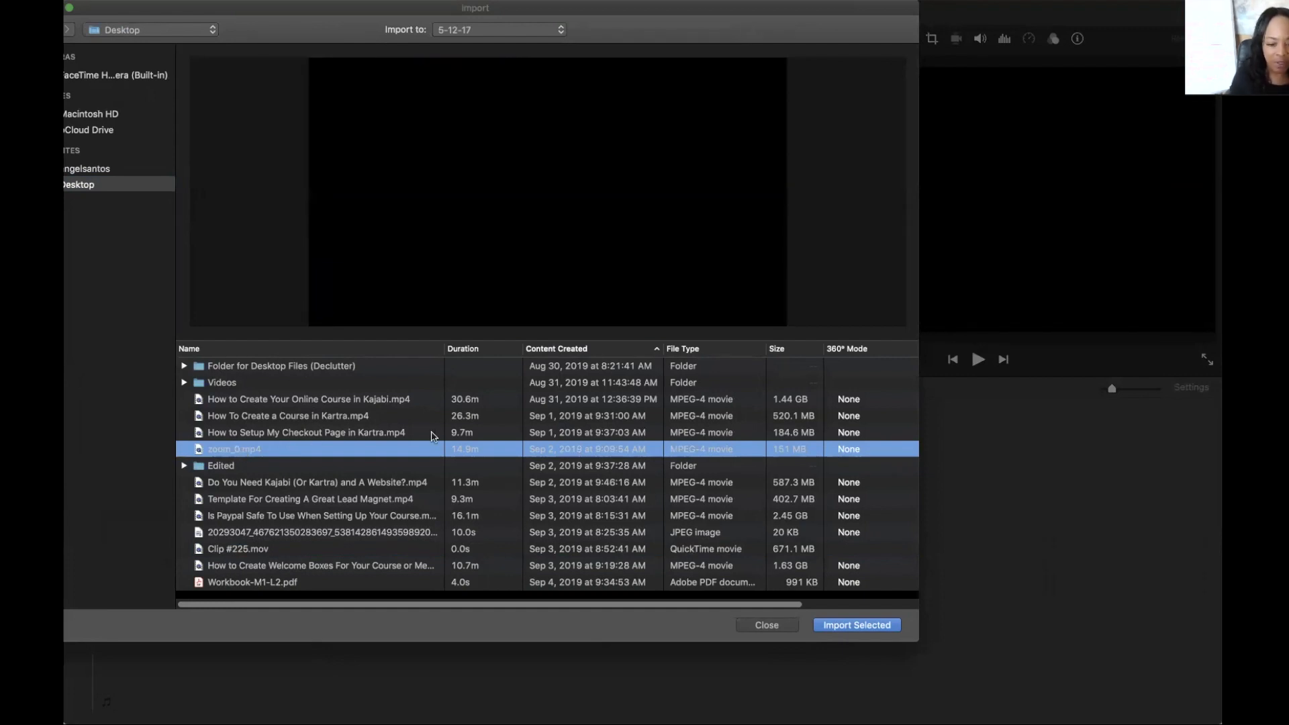
{"action": "left_click", "coordinate": [873, 625]}
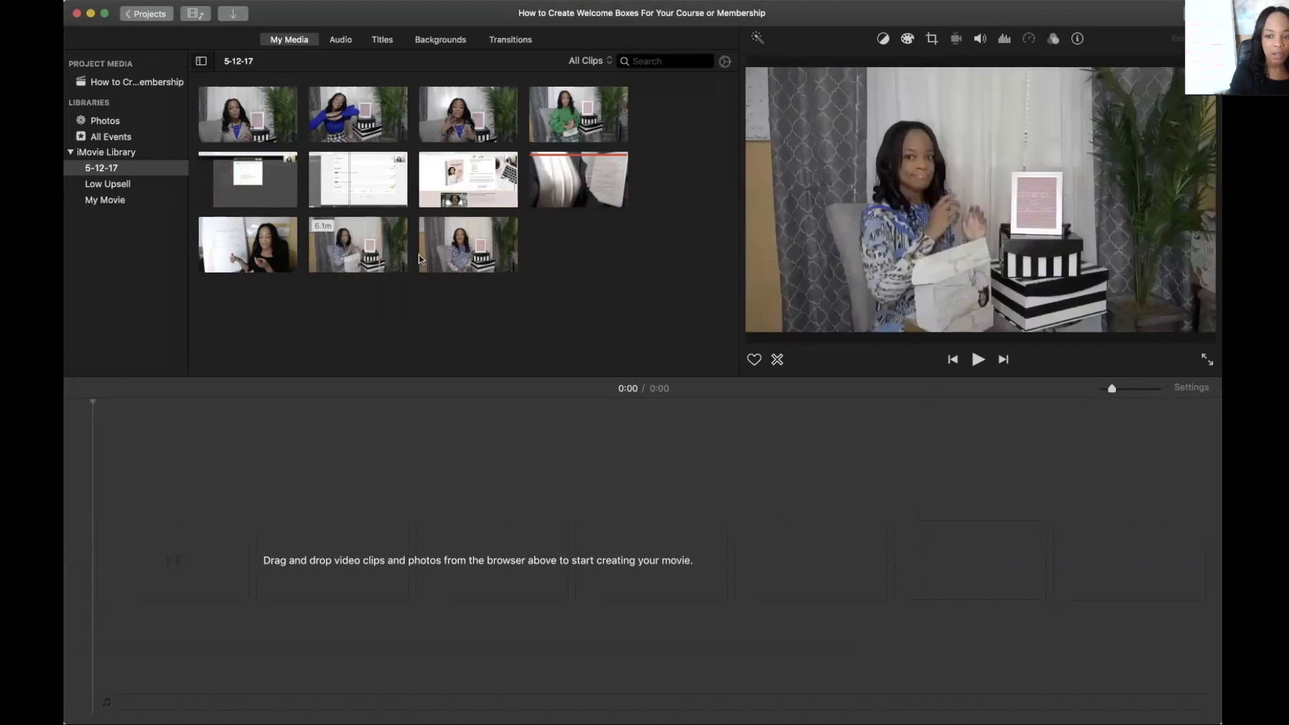
Add the 8.9-minute clip at the end of the 5-12-17 event to the empty timeline
{"action": "left_click", "coordinate": [450, 247]}
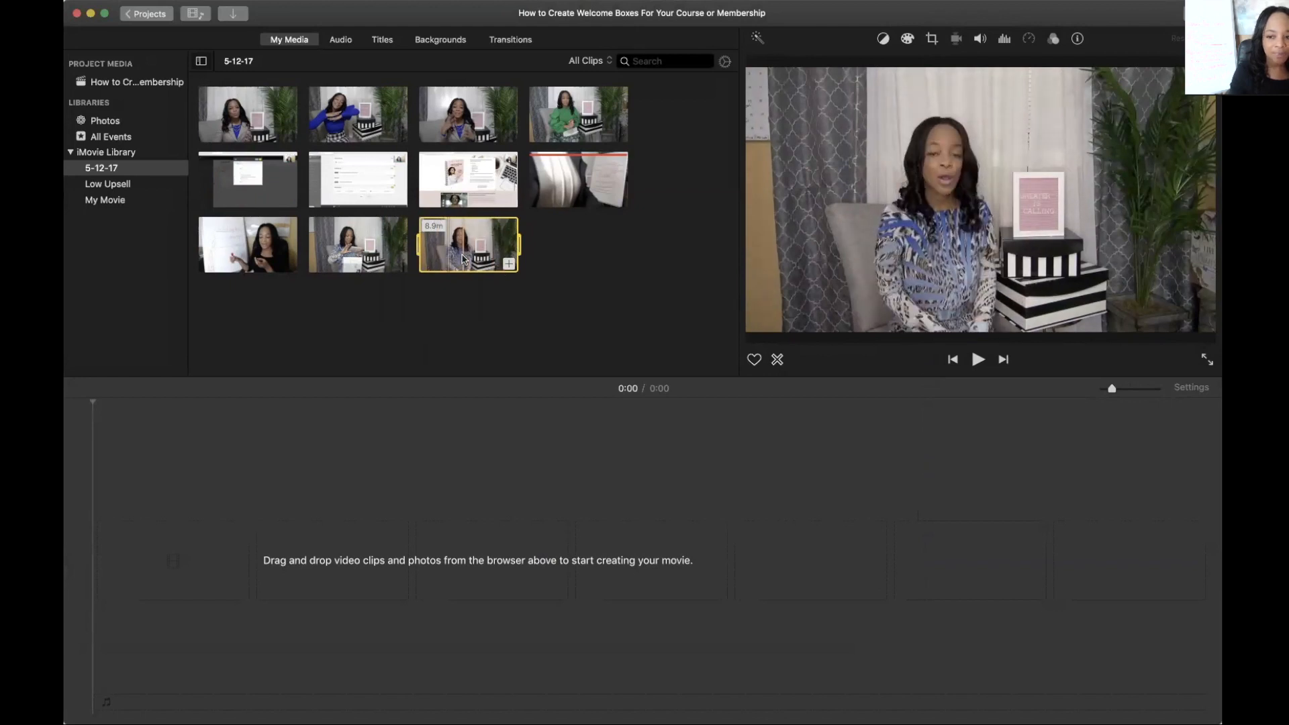
{"action": "mouse_move", "coordinate": [468, 250]}
{"action": "left_mouse_down"}
{"action": "mouse_move", "coordinate": [340, 490]}
{"action": "mouse_move", "coordinate": [225, 553]}
{"action": "mouse_move", "coordinate": [147, 557]}
{"action": "mouse_move", "coordinate": [513, 266]}
{"action": "mouse_move", "coordinate": [483, 254]}
{"action": "left_mouse_up"}
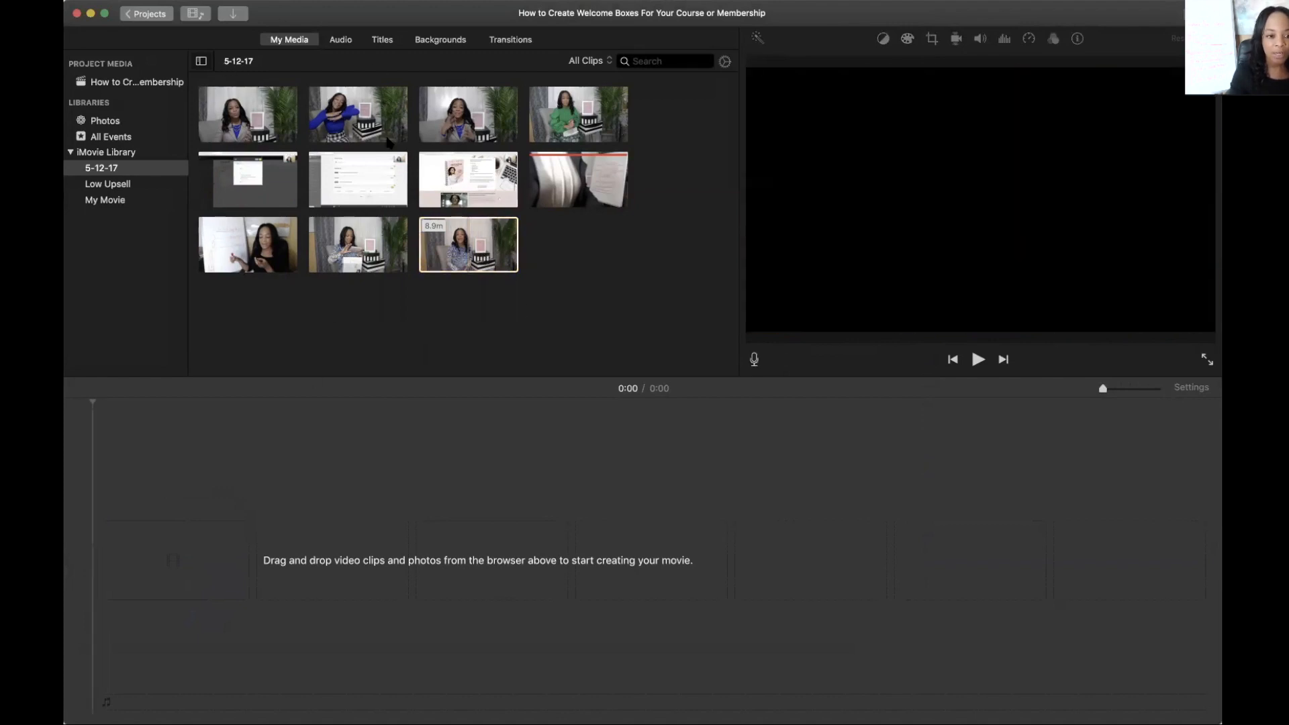
{"action": "left_click_drag", "start_coordinate": [468, 247], "coordinate": [166, 579]}
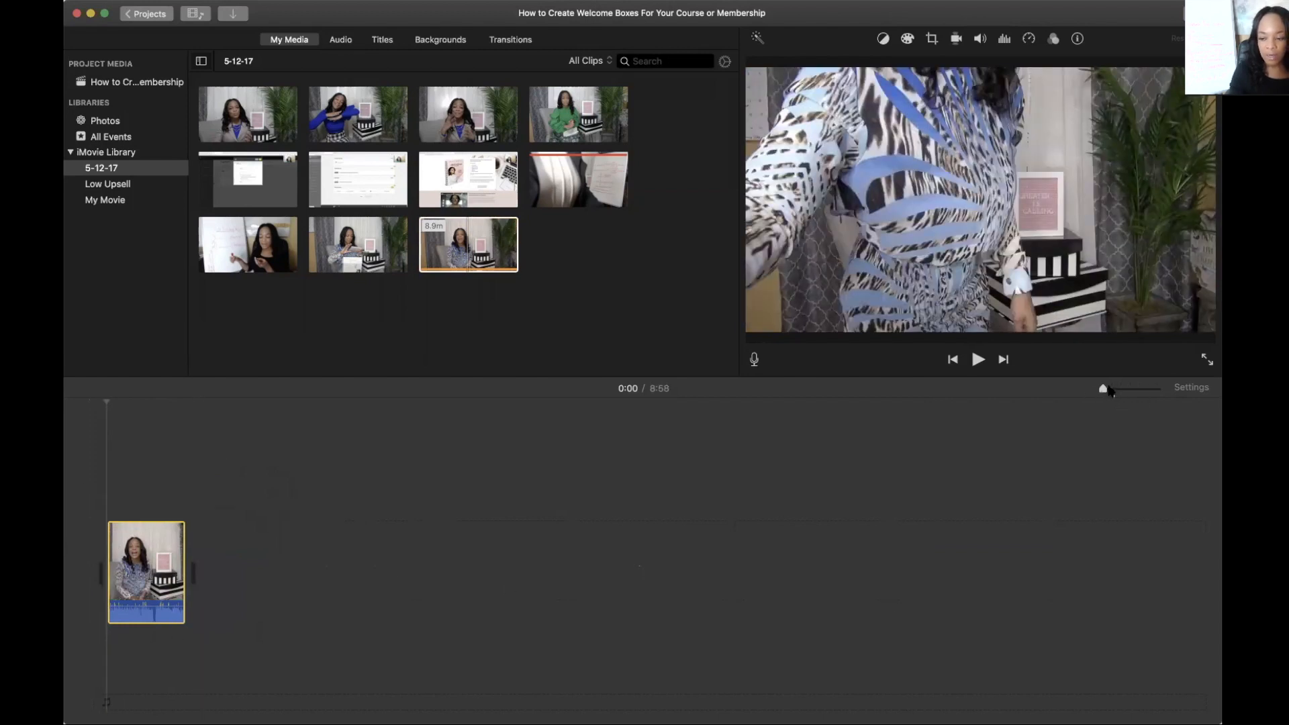
Widen the editor window and enlarge the timeline scale to show the waveform at the start of the clip in detail
{"action": "left_click", "coordinate": [1111, 391]}
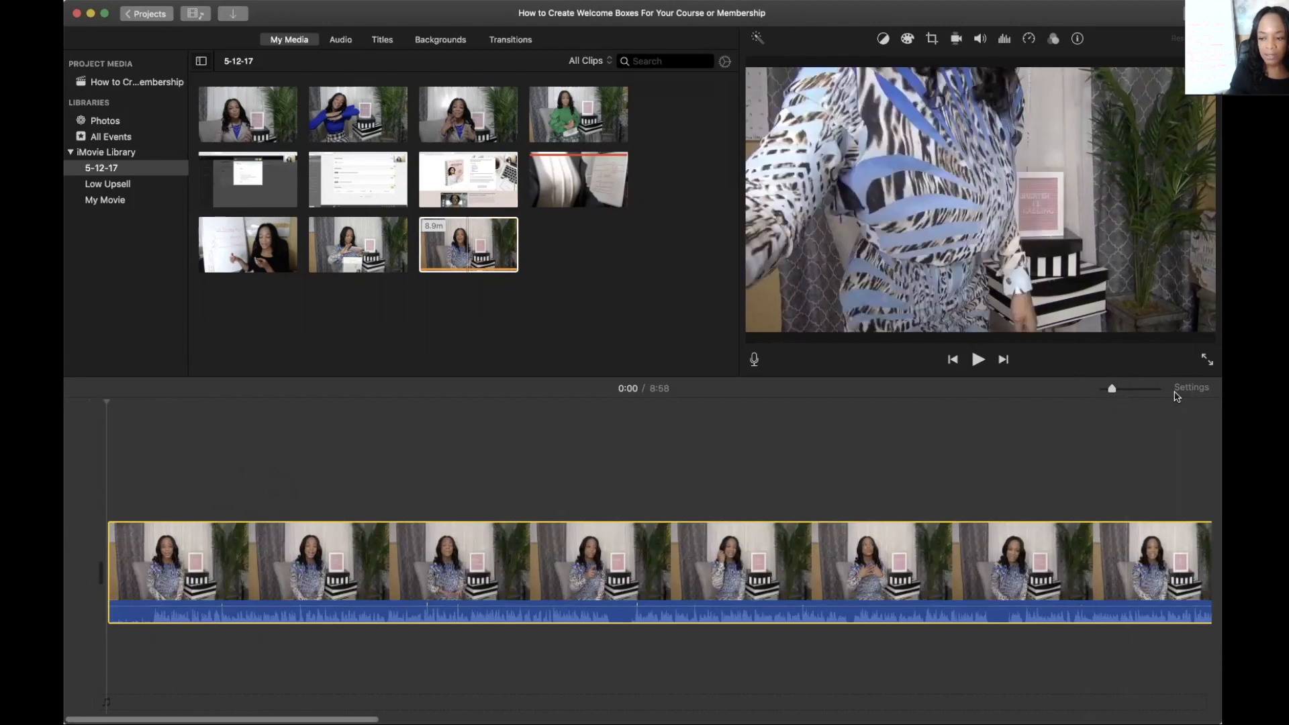
{"action": "left_click_drag", "start_coordinate": [1112, 390], "coordinate": [1132, 393]}
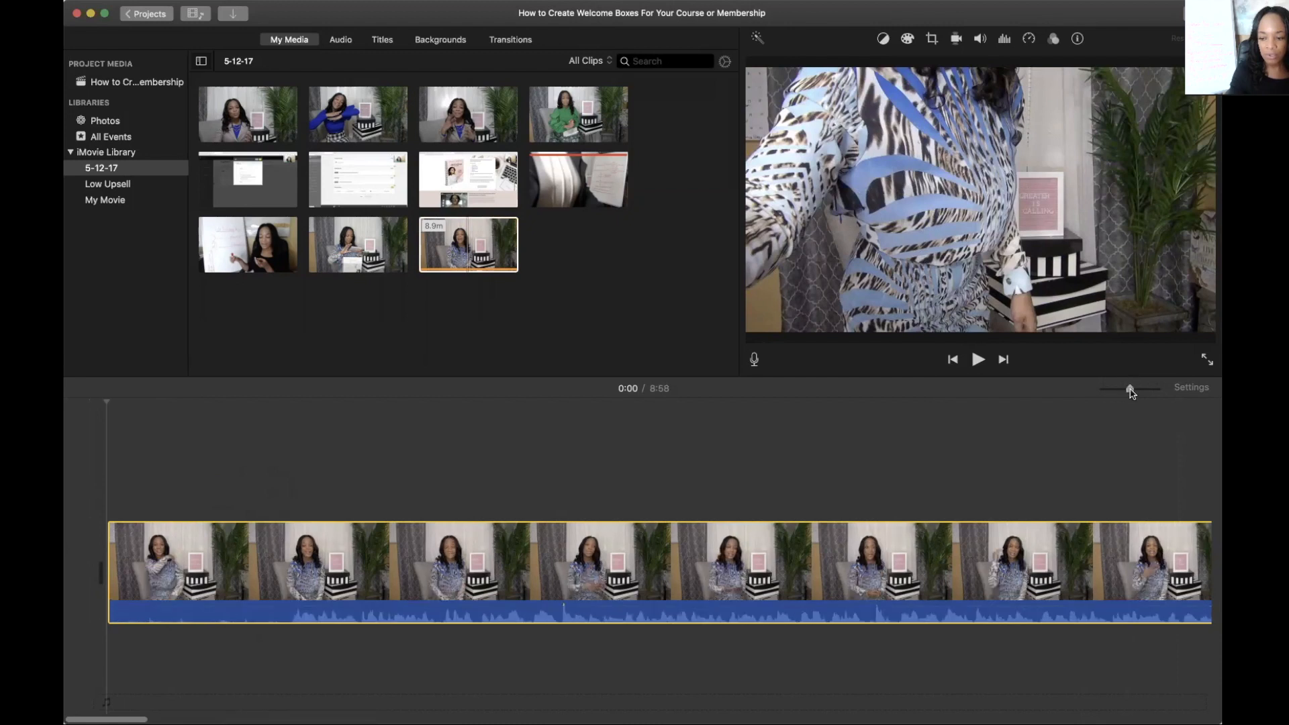
{"action": "left_click", "coordinate": [1111, 390]}
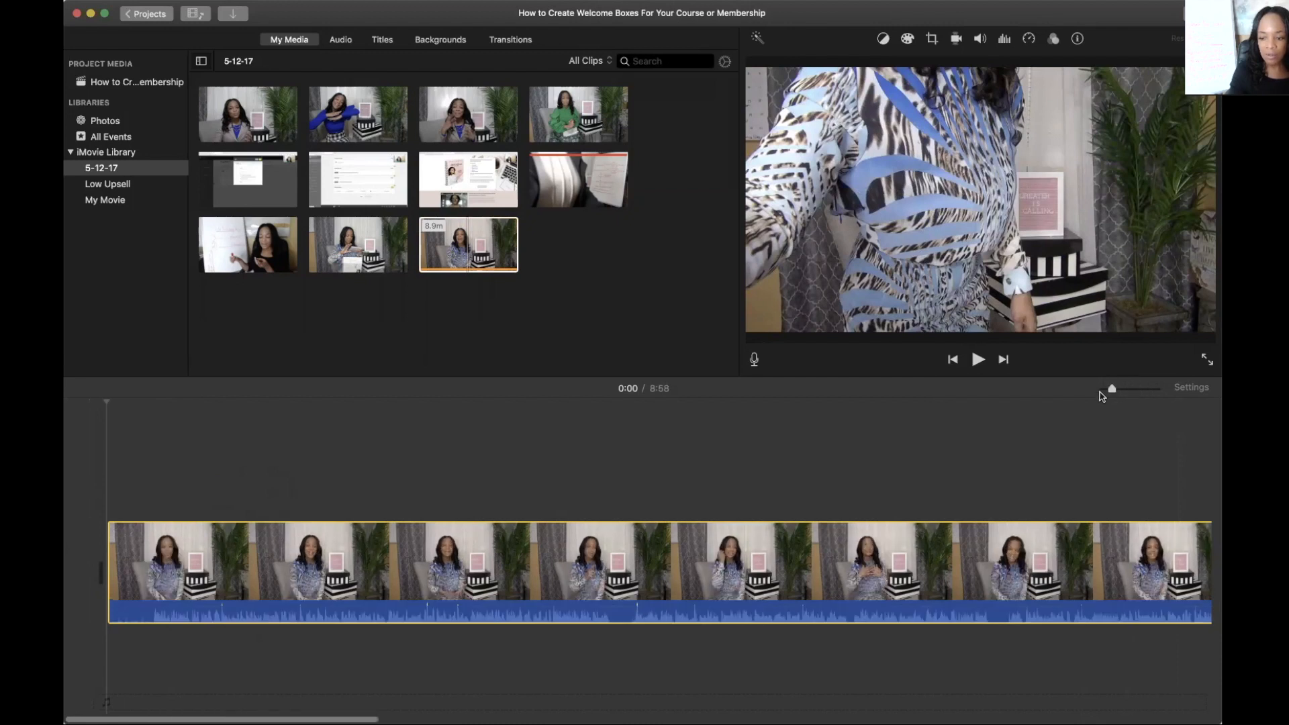
{"action": "left_click_drag", "start_coordinate": [1110, 390], "coordinate": [1103, 390]}
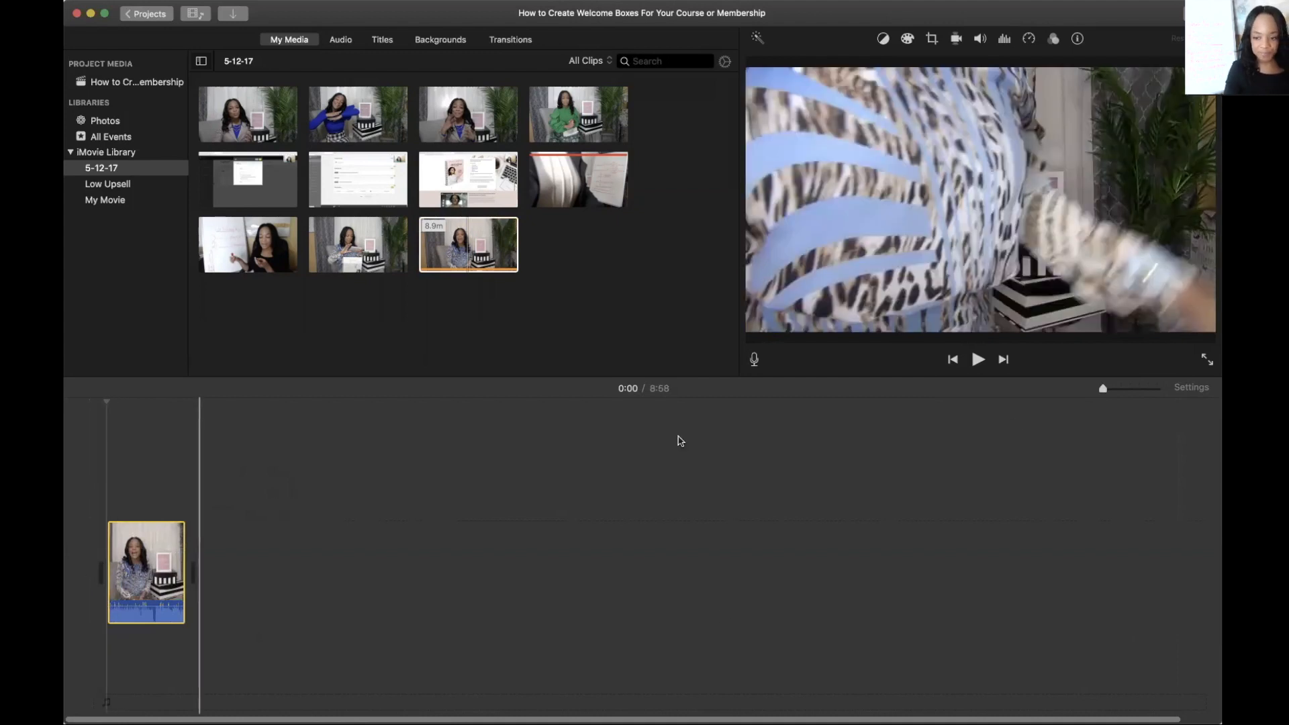
{"action": "left_click", "coordinate": [1114, 391]}
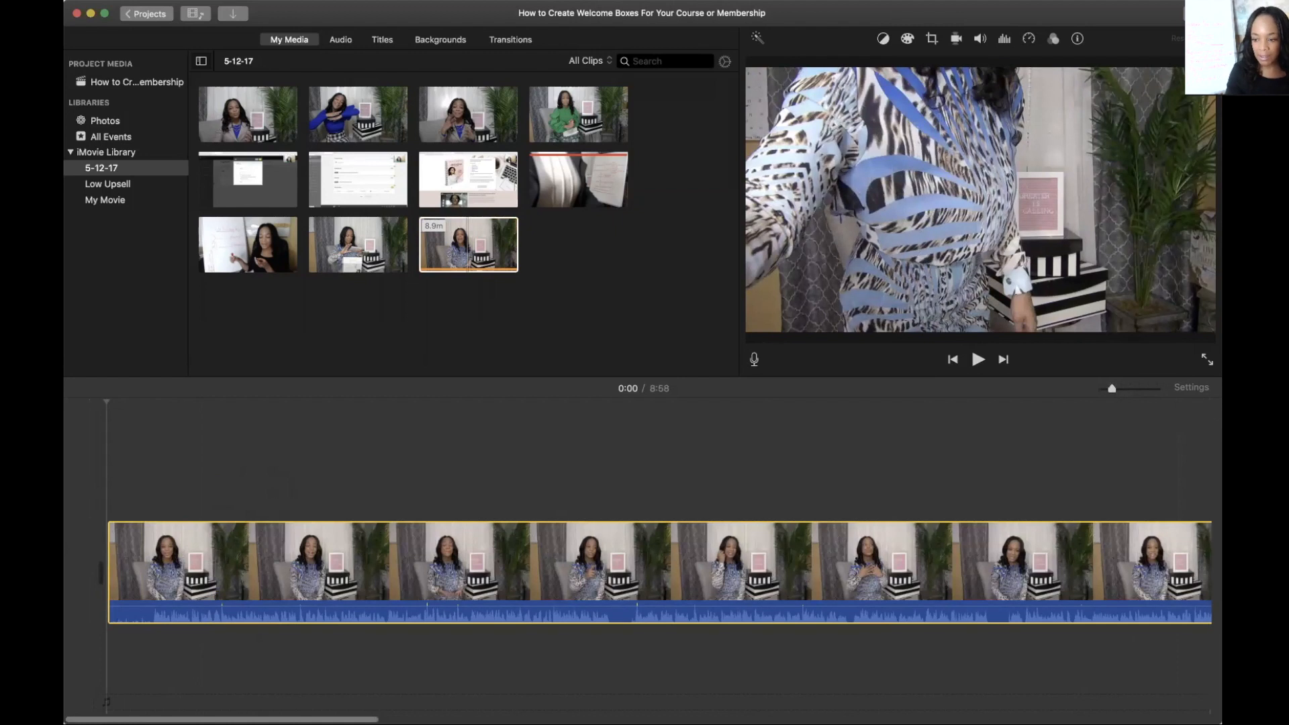
{"action": "left_click_drag", "start_coordinate": [64, 437], "coordinate": [3, 436]}
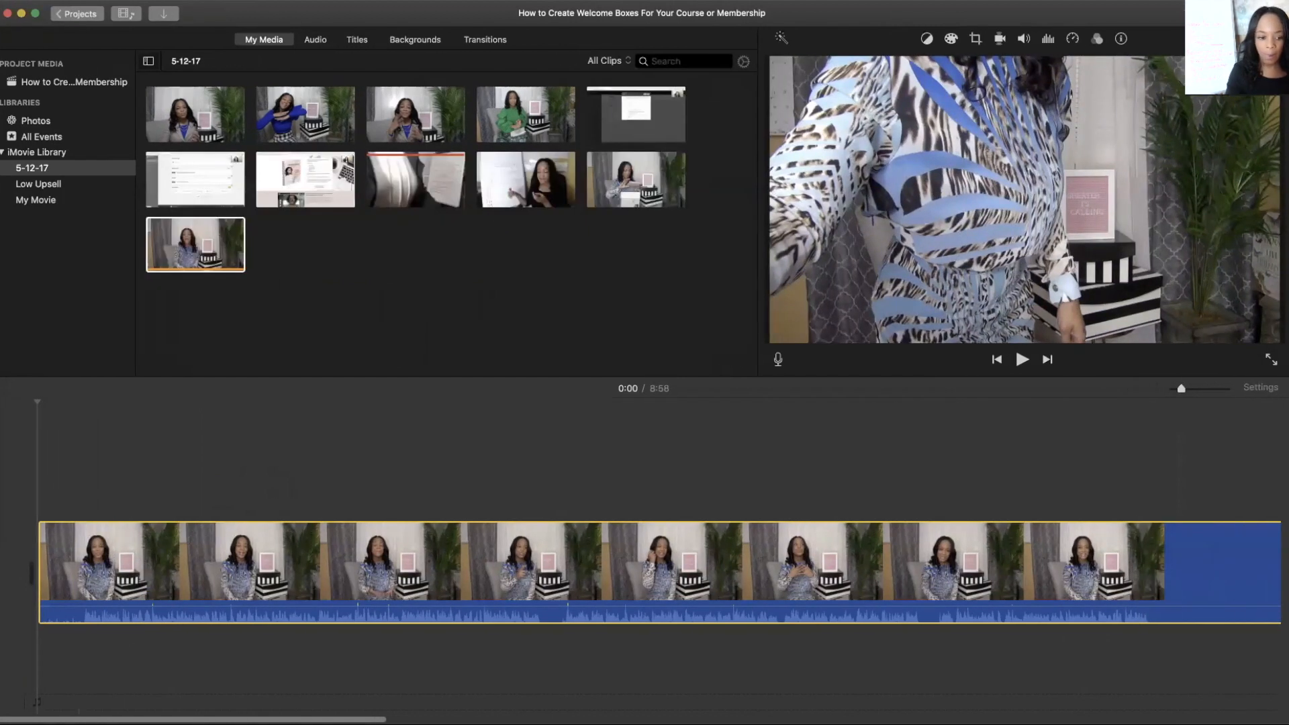
{"action": "left_click_drag", "start_coordinate": [2, 422], "coordinate": [0, 422]}
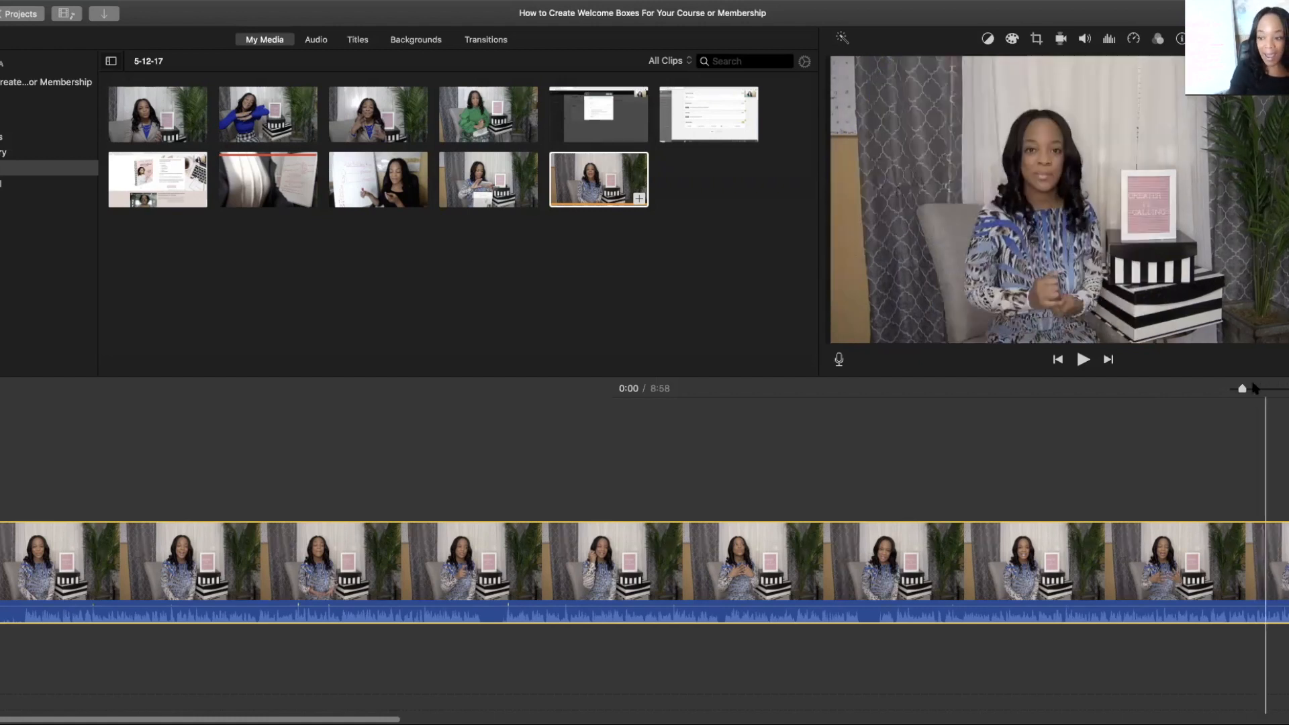
{"action": "left_click_drag", "start_coordinate": [1242, 388], "coordinate": [1250, 389]}
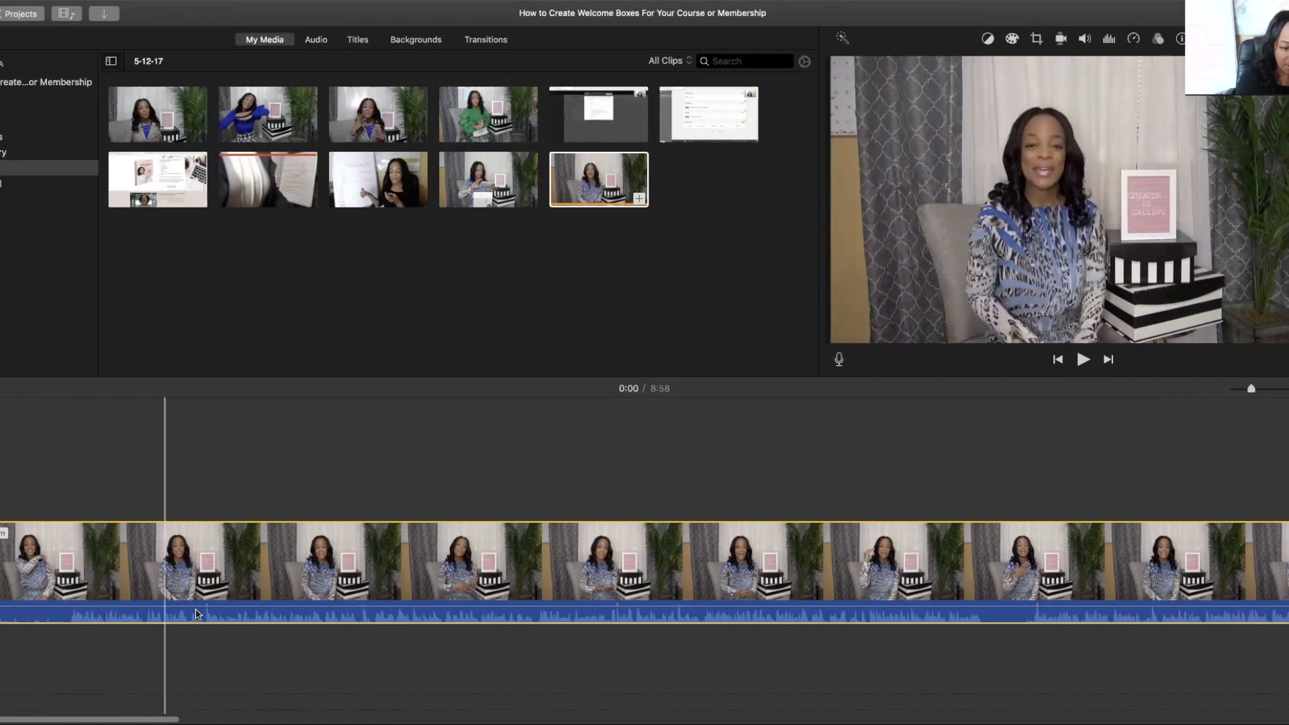
Play the clip repeatedly from about 0:06 to find where the speech begins
{"action": "left_click", "coordinate": [65, 619]}
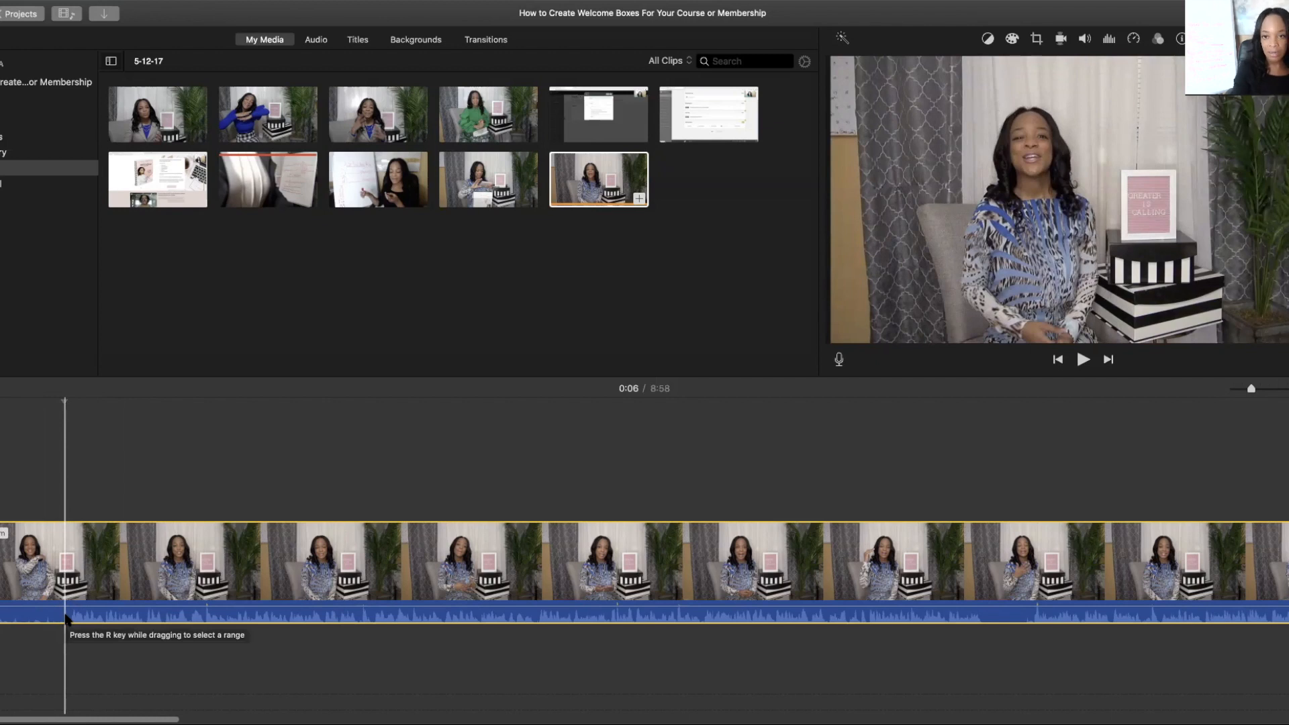
{"action": "key", "text": "space"}
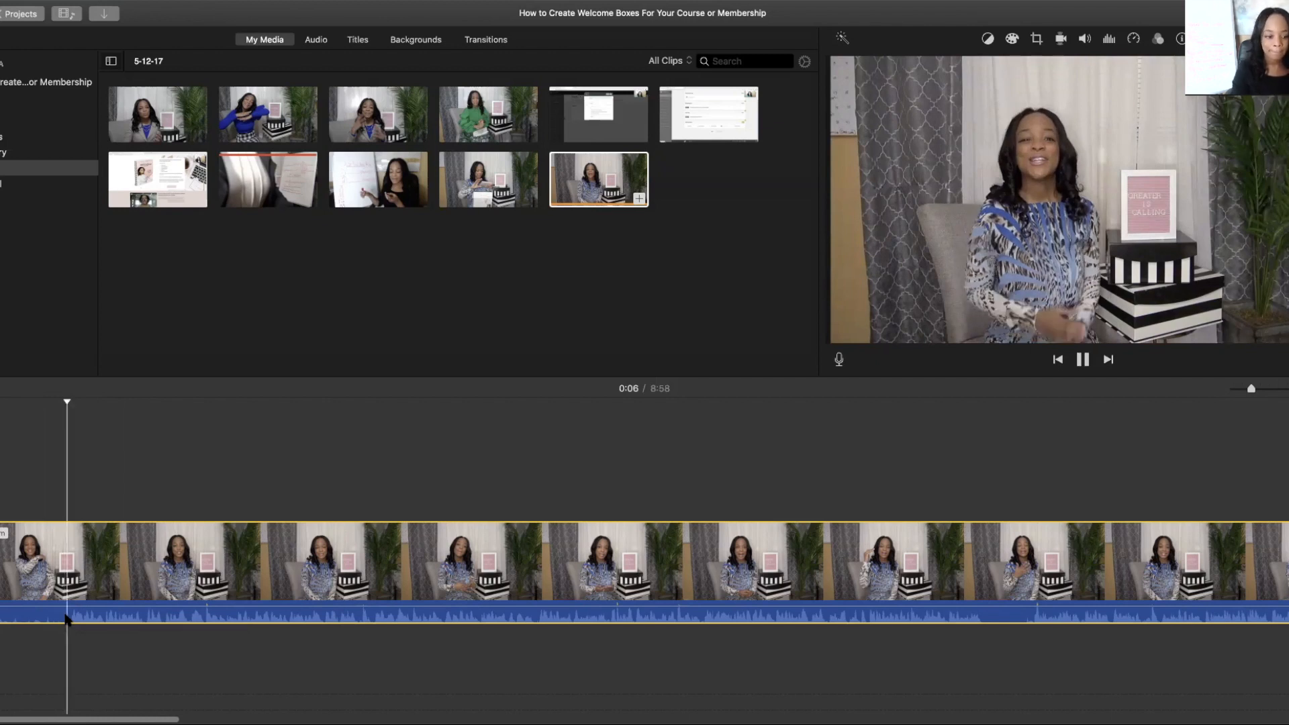
{"action": "key", "text": "space"}
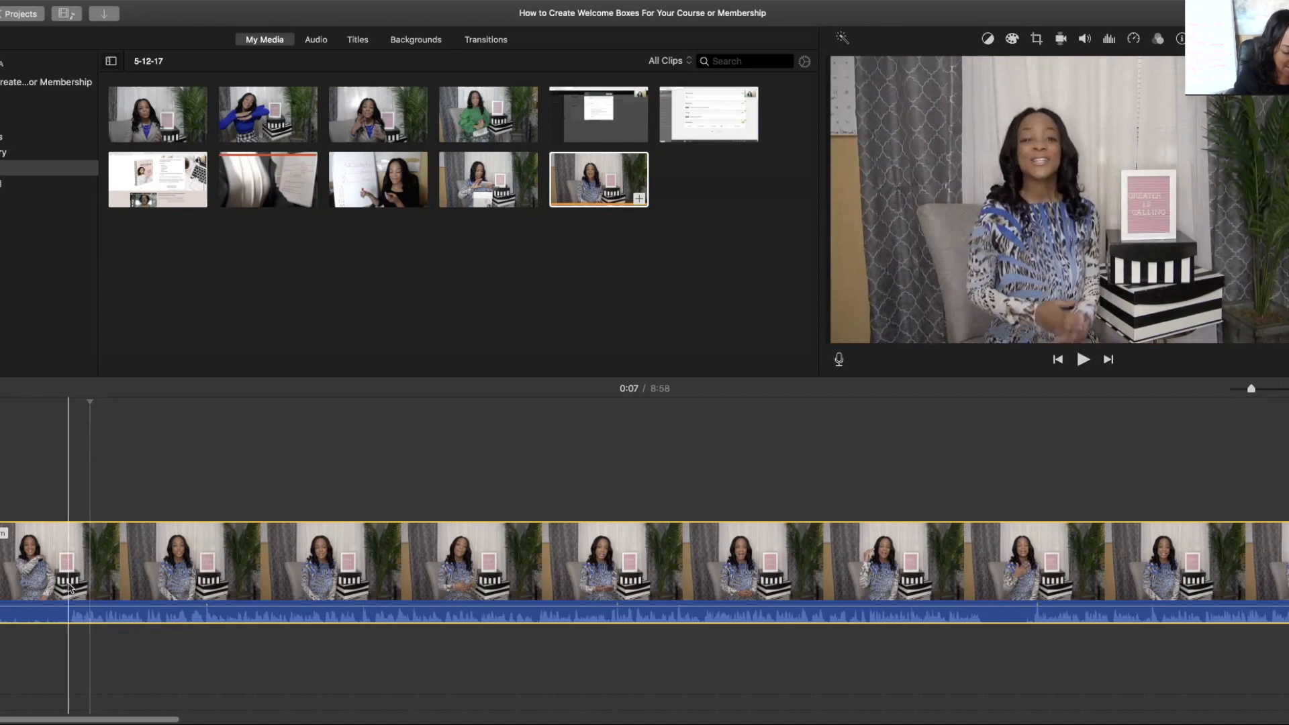
{"action": "left_click", "coordinate": [67, 586]}
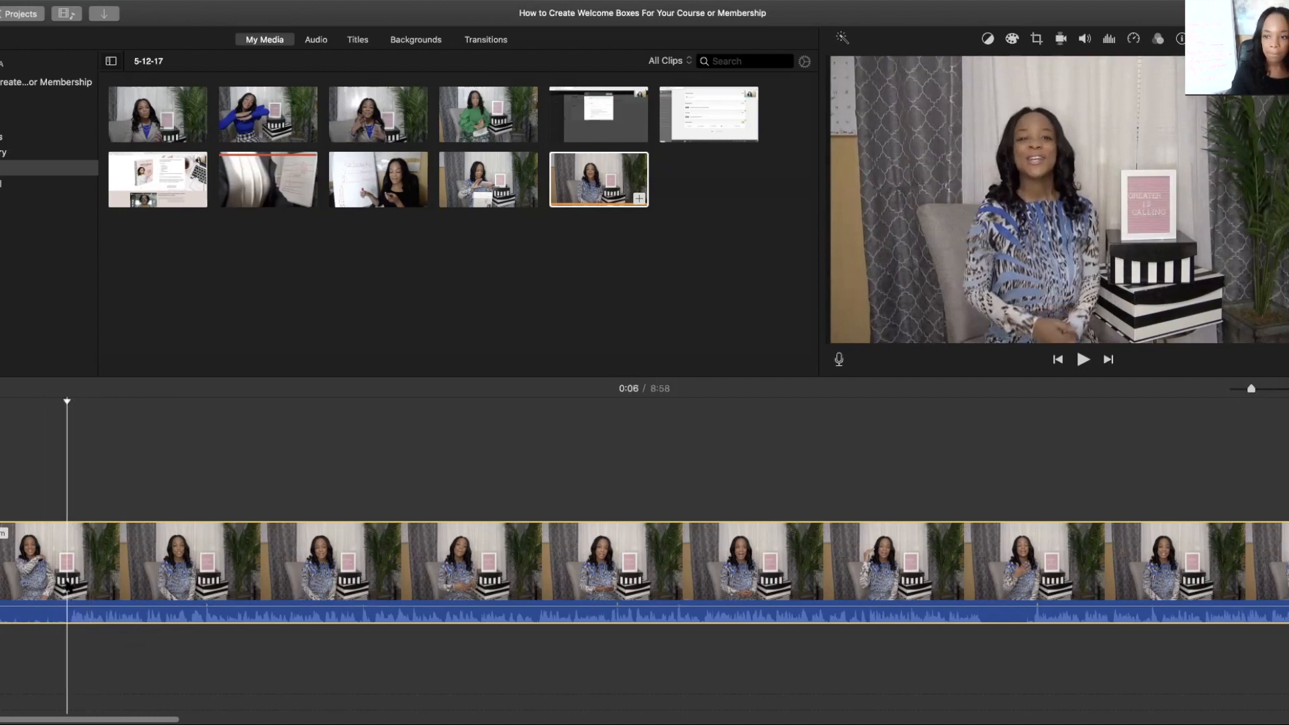
{"action": "key", "text": "space"}
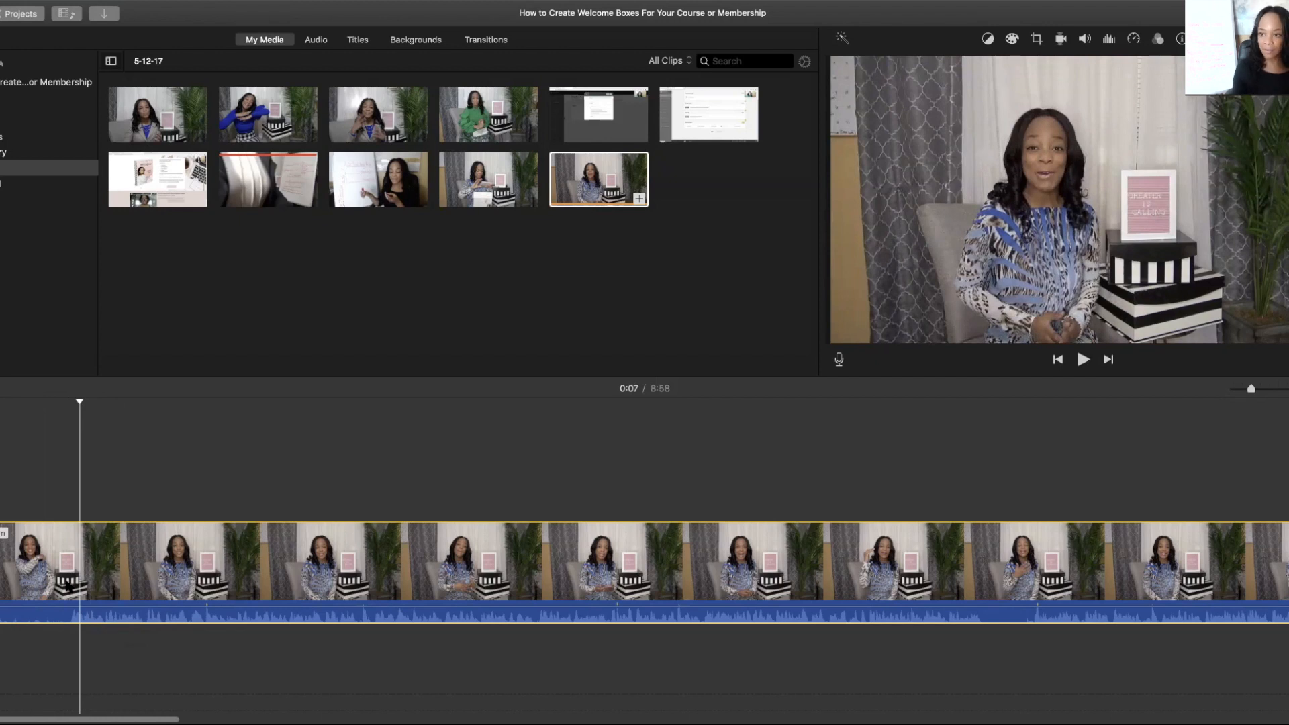
{"action": "left_click", "coordinate": [72, 554]}
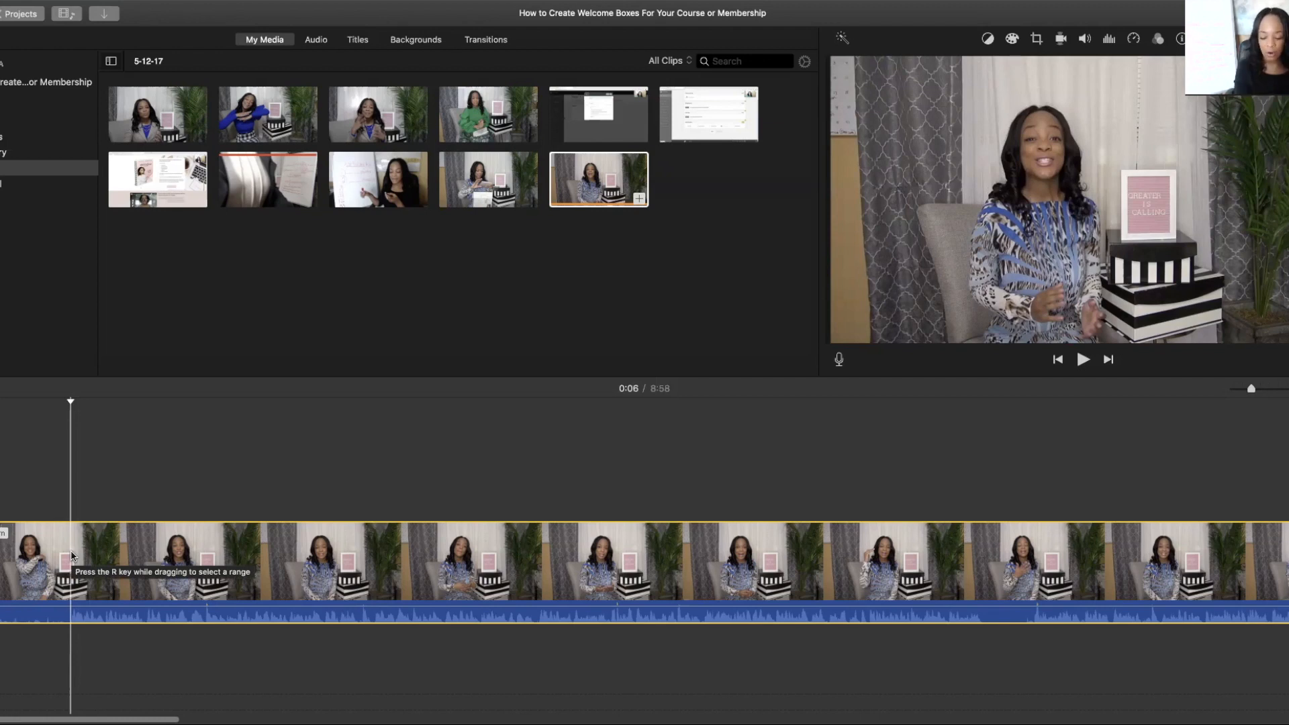
{"action": "key", "text": "space"}
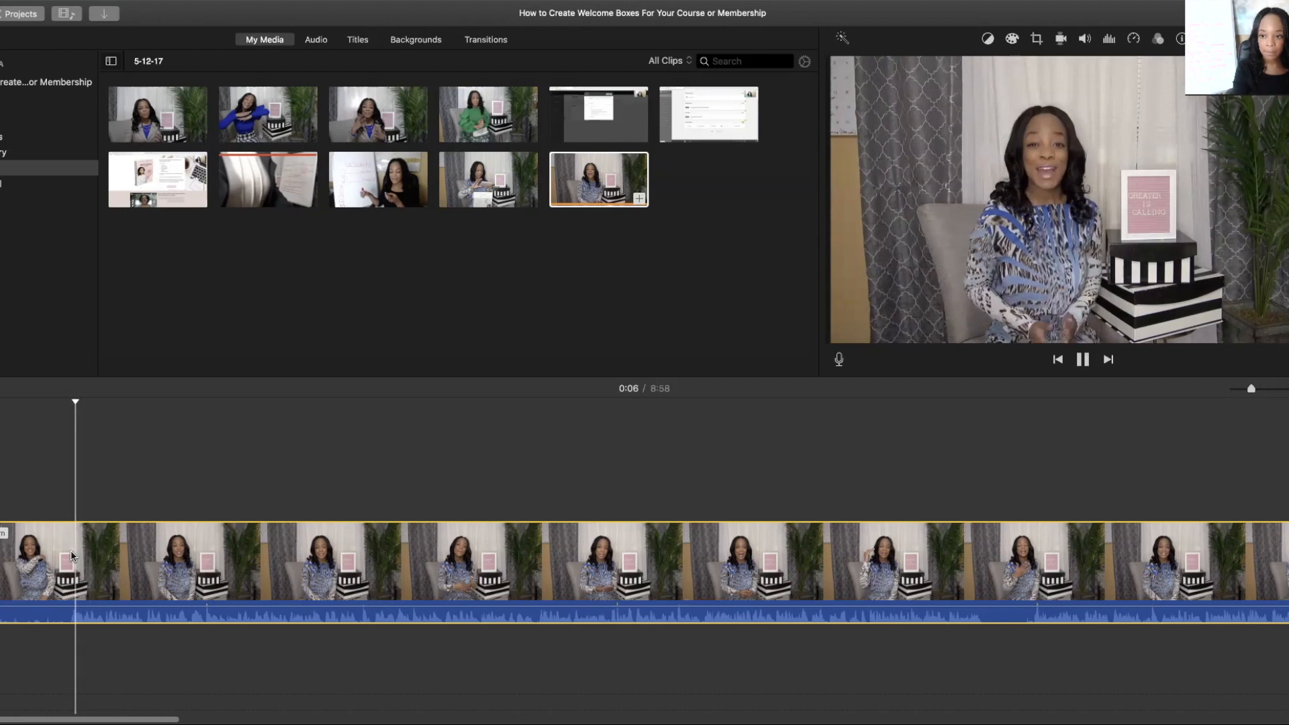
{"action": "key", "text": "space"}
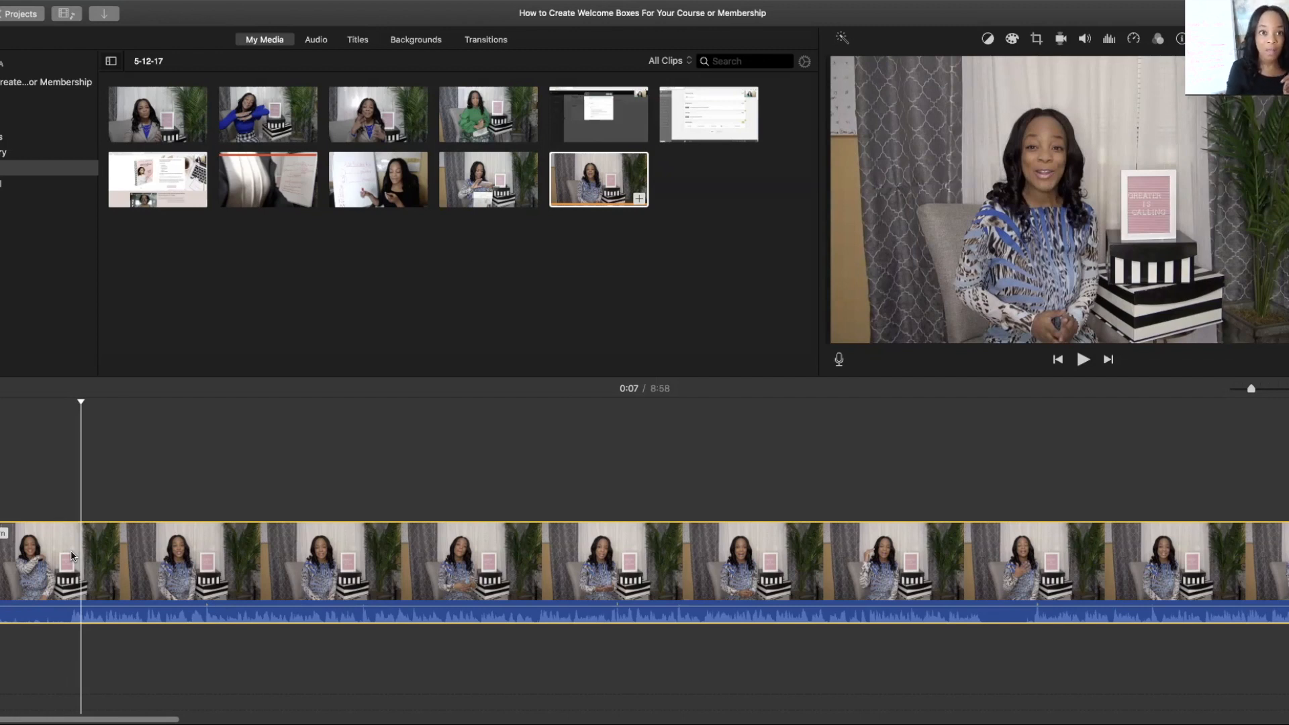
Step the playhead back frame by frame to just before the speech begins, at about 0:06, and add a marker there
{"action": "key", "text": "Left"}
{"action": "key", "text": "Left"}
{"action": "key", "text": "Left"}
{"action": "key", "text": "Left"}
{"action": "key", "text": "Left"}
{"action": "key", "text": "Left"}
{"action": "key", "text": "Left"}
{"action": "key", "text": "Left"}
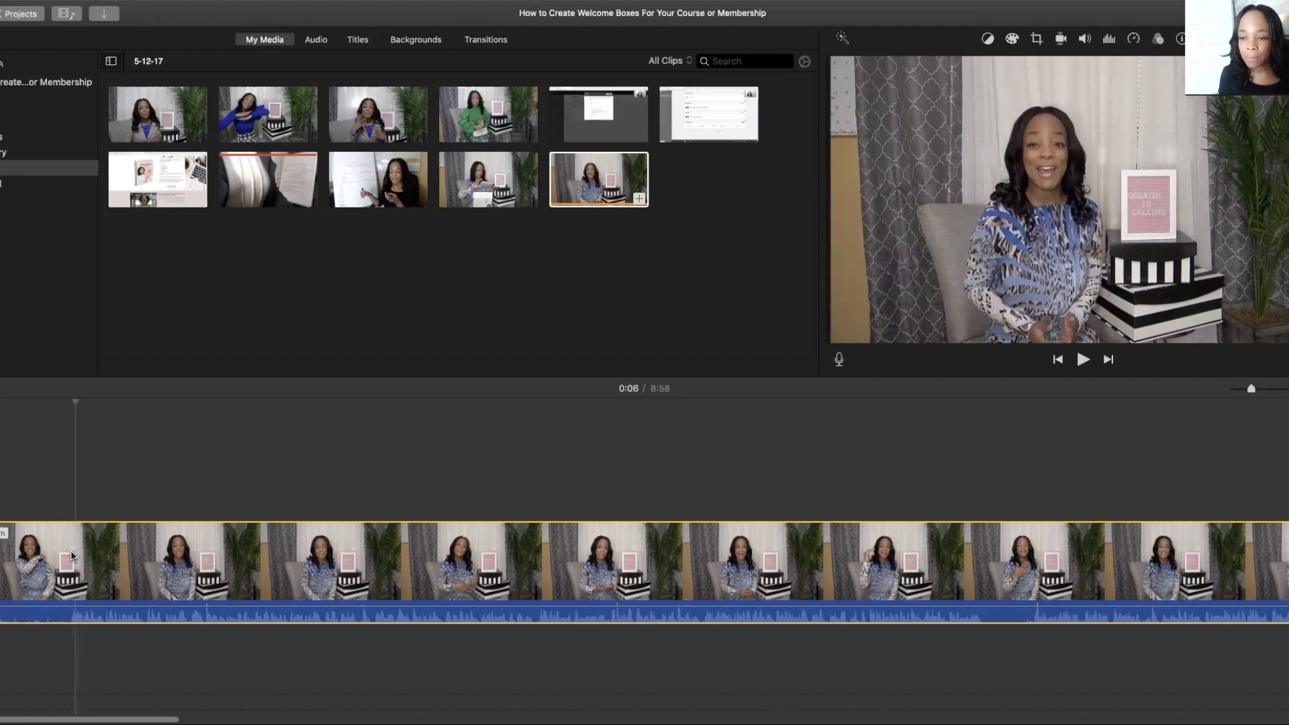
{"action": "key", "text": "Left"}
{"action": "key", "text": "Left"}
{"action": "key", "text": "Left"}
{"action": "key", "text": "Left"}
{"action": "key", "text": "Left"}
{"action": "key", "text": "Left"}
{"action": "key", "text": "Left"}
{"action": "key", "text": "Left"}
{"action": "key", "text": "Left"}
{"action": "key", "text": "Left"}
{"action": "key", "text": "Left"}
{"action": "key", "text": "Left"}
{"action": "key", "text": "Left"}
{"action": "key", "text": "Left"}
{"action": "key", "text": "Left"}
{"action": "key", "text": "Left"}
{"action": "key", "text": "Left"}
{"action": "key", "text": "Left"}
{"action": "key", "text": "Left"}
{"action": "key", "text": "Left"}
{"action": "key", "text": "Left"}
{"action": "key", "text": "Left"}
{"action": "key", "text": "Left"}
{"action": "key", "text": "Left"}
{"action": "key", "text": "Left"}
{"action": "key", "text": "space"}
{"action": "key", "text": "space"}
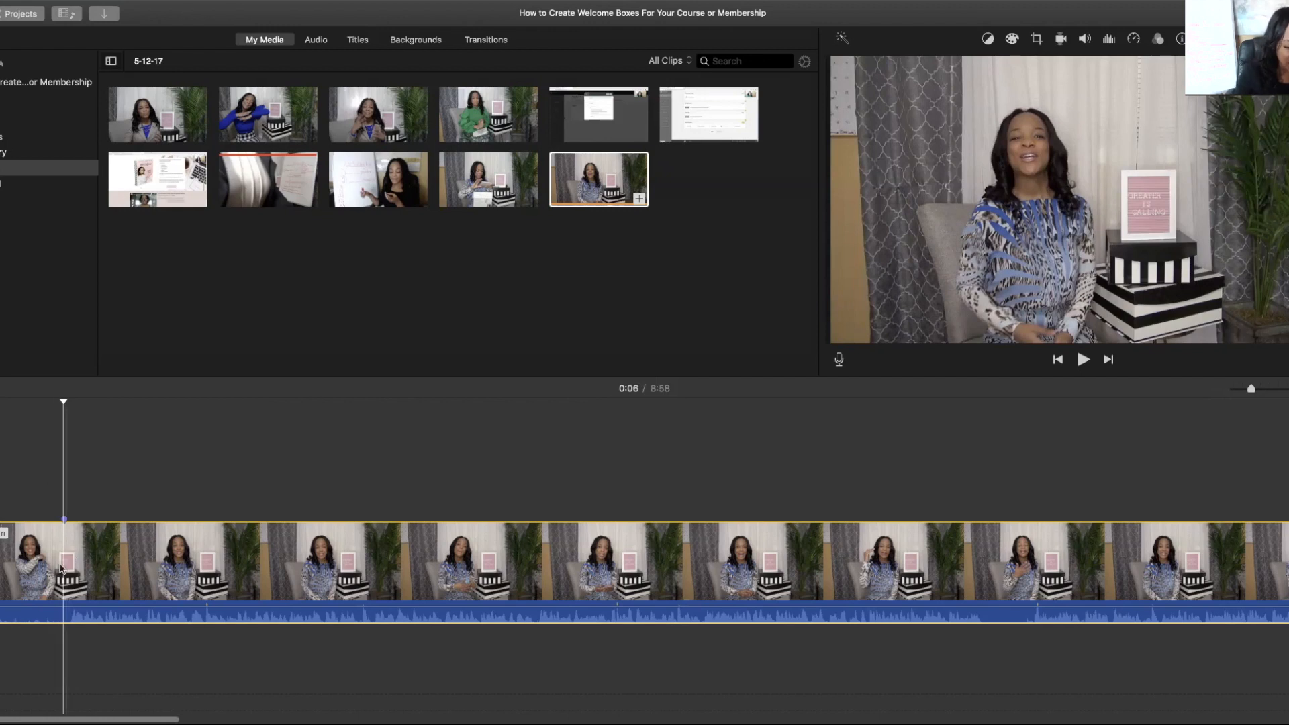
Play from the marker at about 0:06 to check the cut point, and split the clip at the marker
{"action": "left_click", "coordinate": [65, 520]}
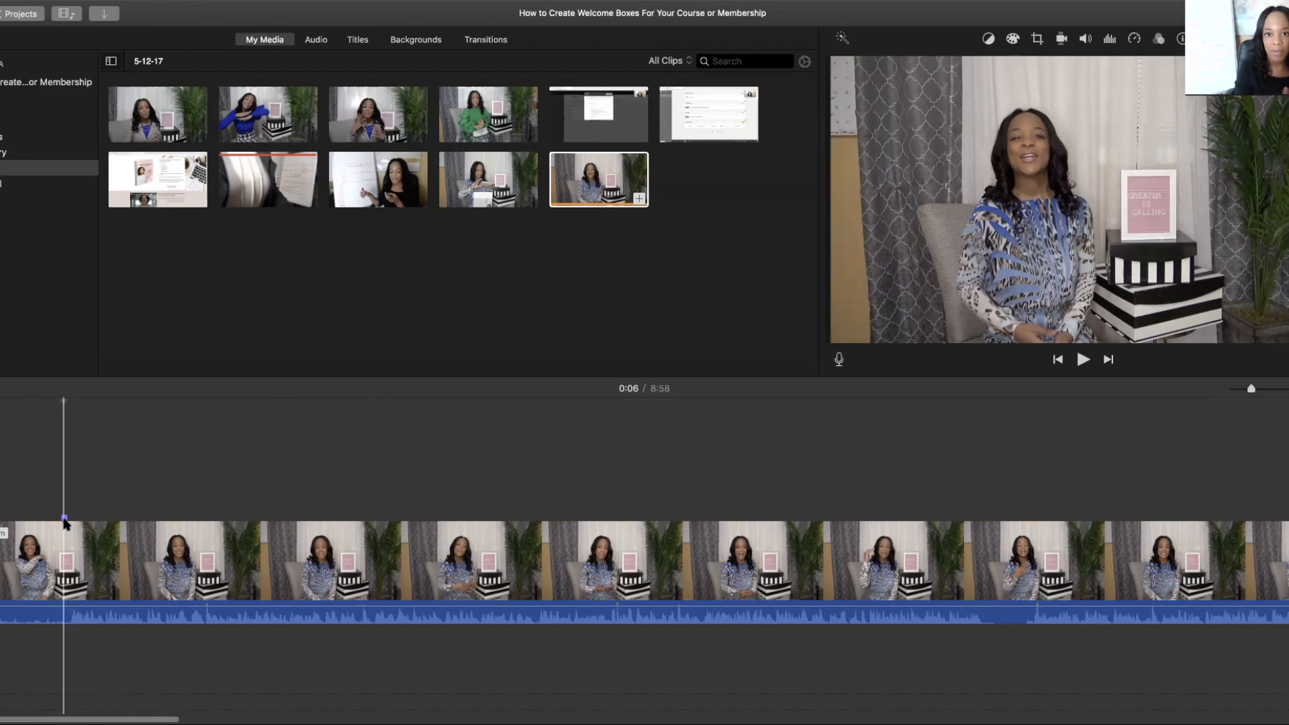
{"action": "key", "text": "space"}
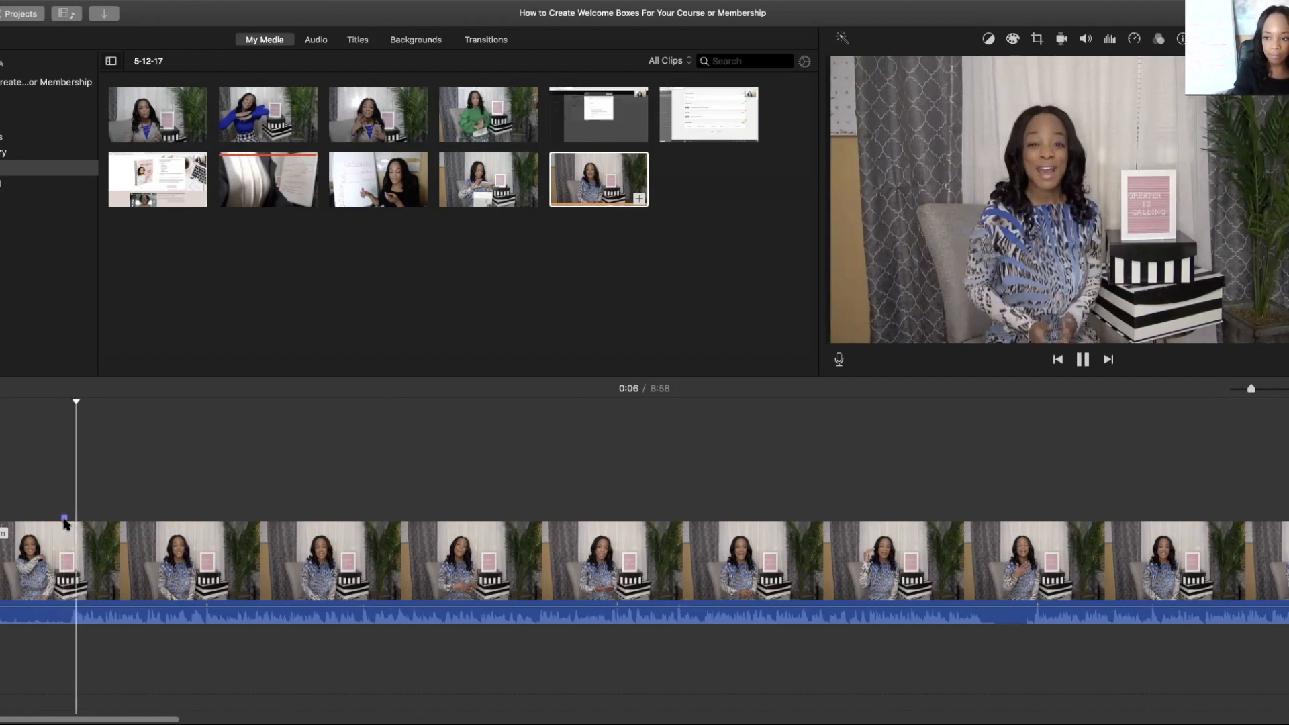
{"action": "key", "text": "space"}
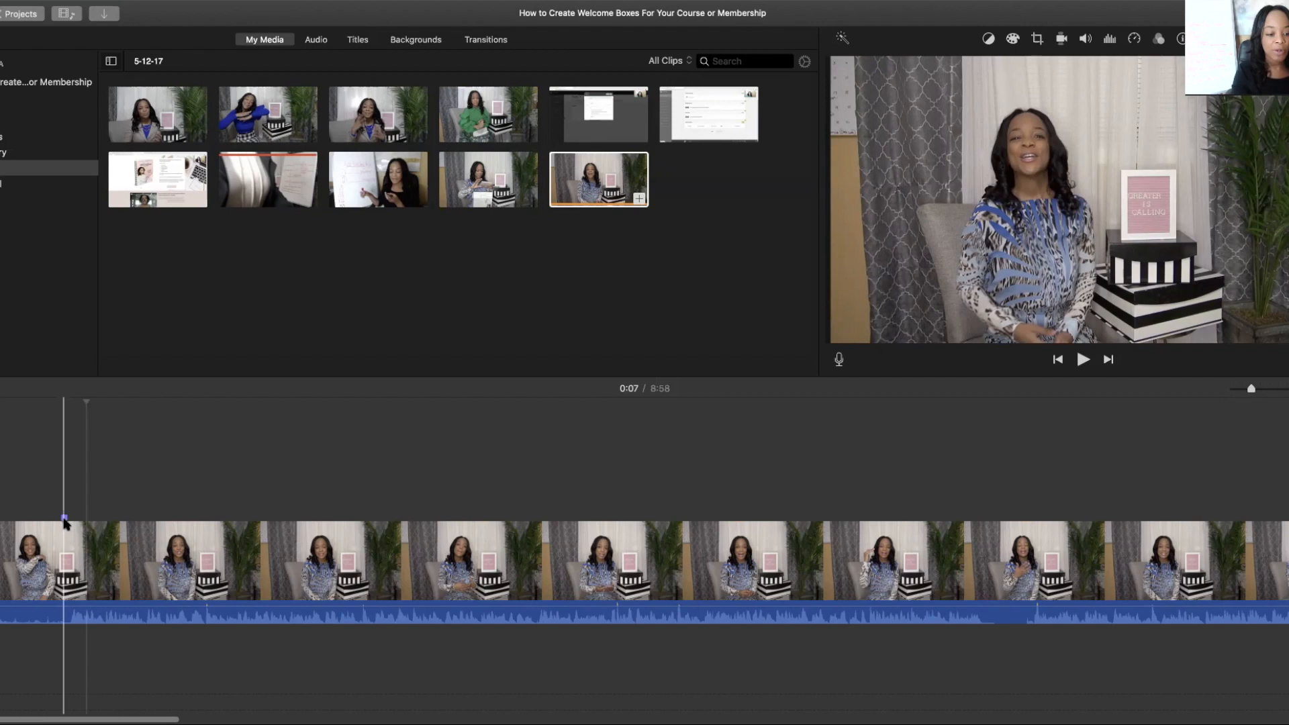
{"action": "key", "text": "super+b"}
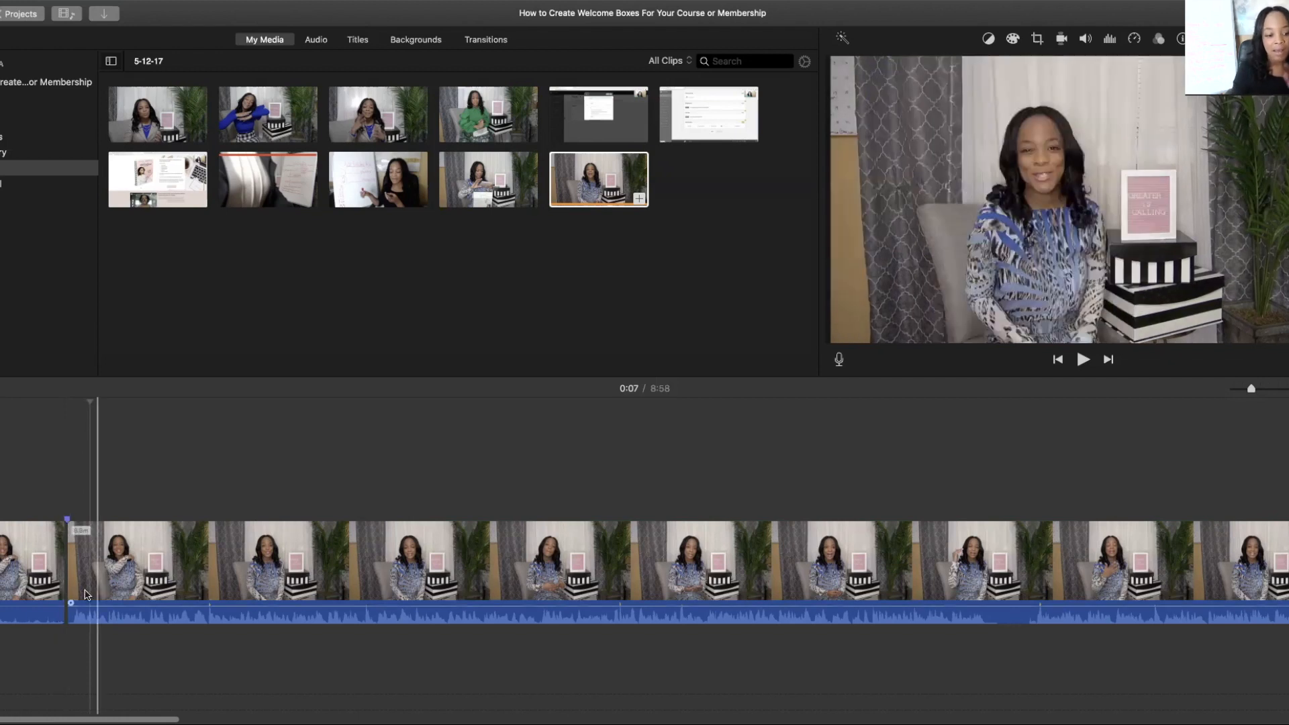
Undo the clip split at the marker and redo it
{"action": "left_click", "coordinate": [67, 577]}
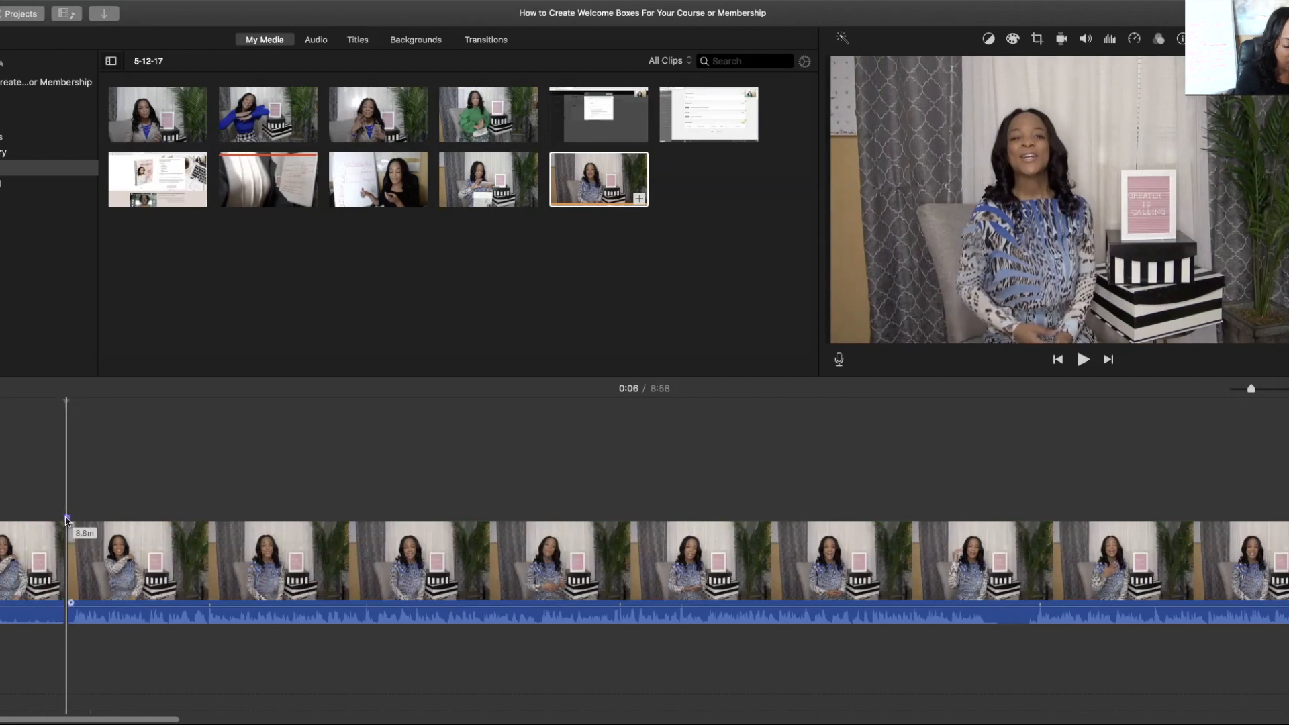
{"action": "left_click", "coordinate": [54, 0]}
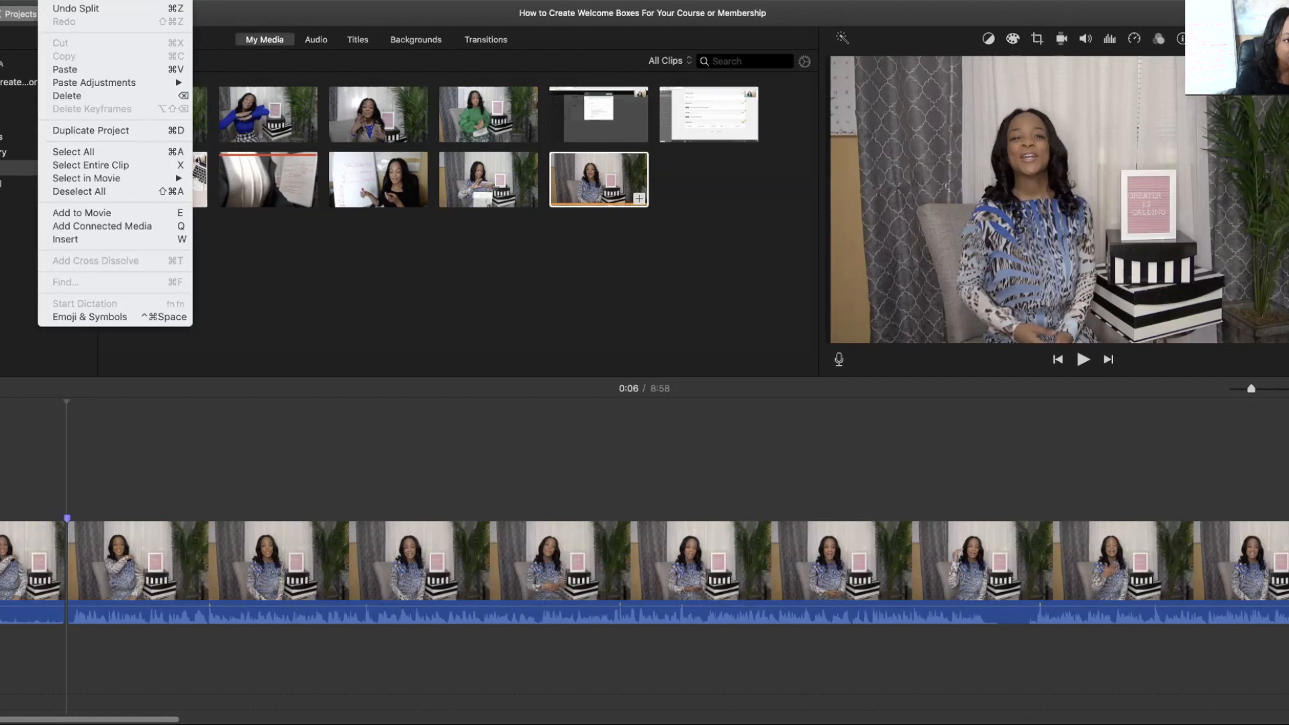
{"action": "left_click", "coordinate": [61, 9]}
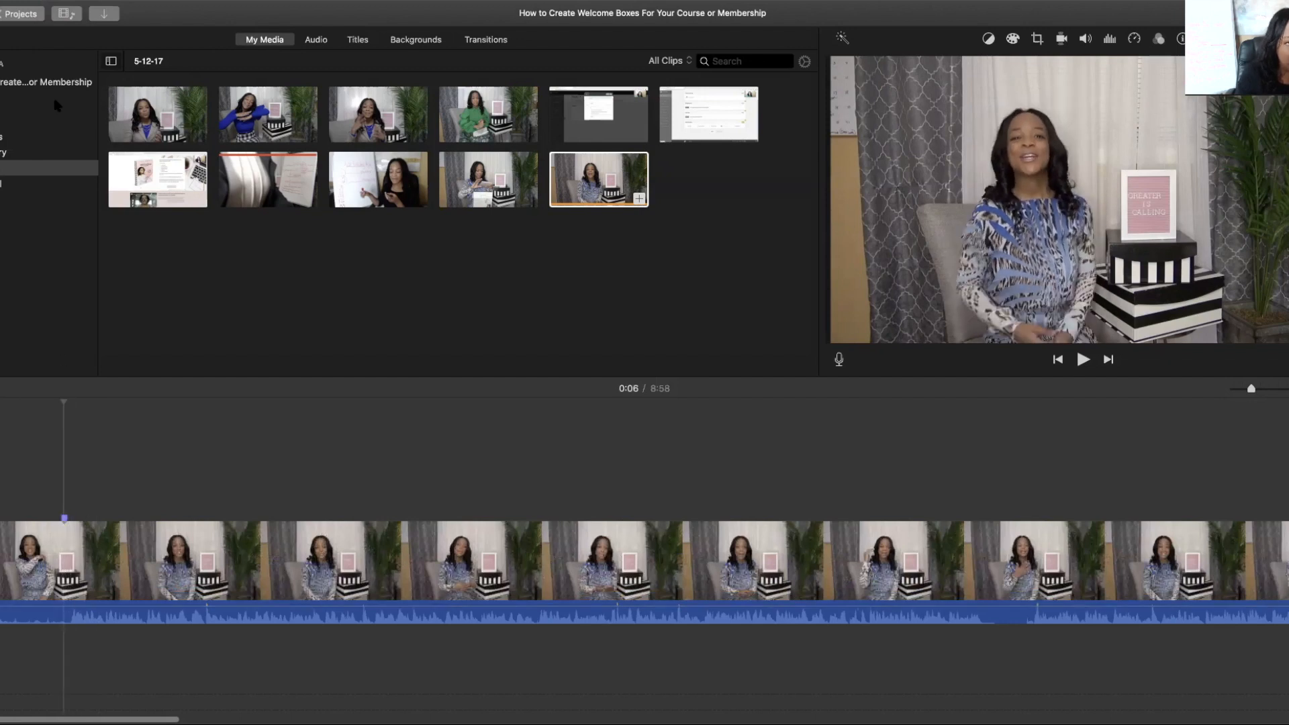
{"action": "left_click", "coordinate": [51, 1]}
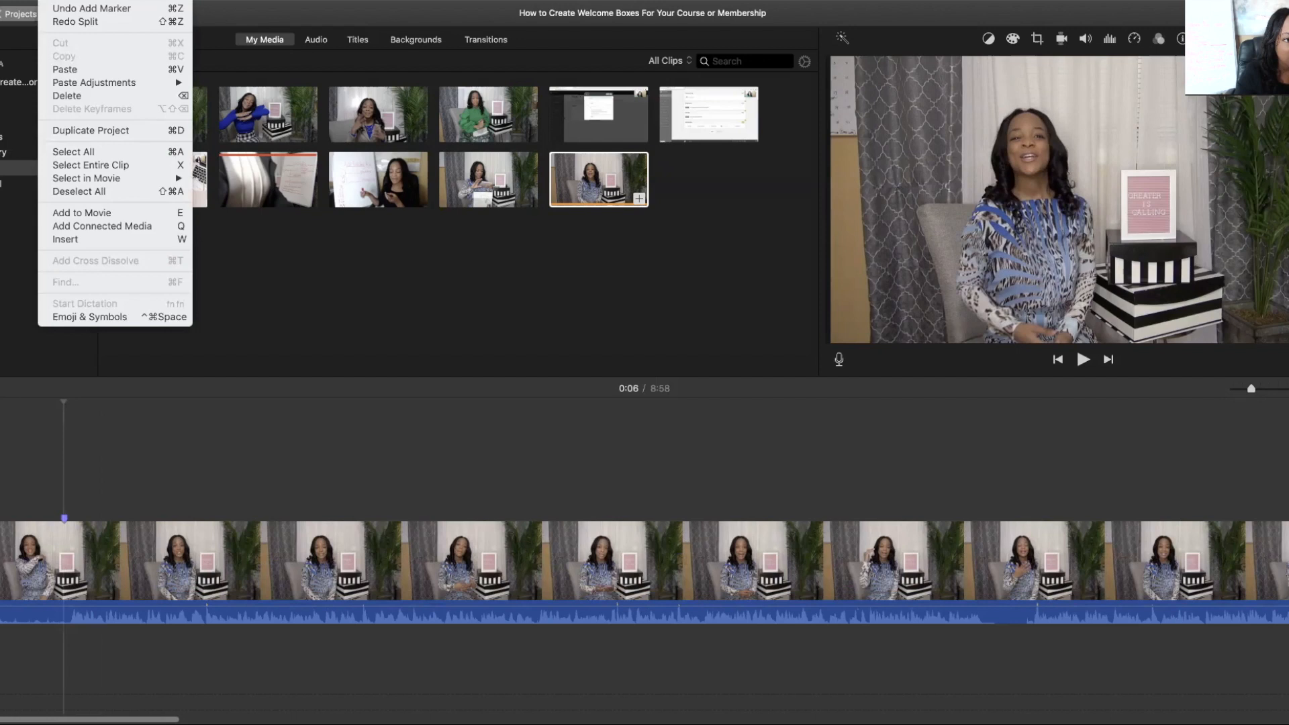
{"action": "left_click", "coordinate": [59, 23]}
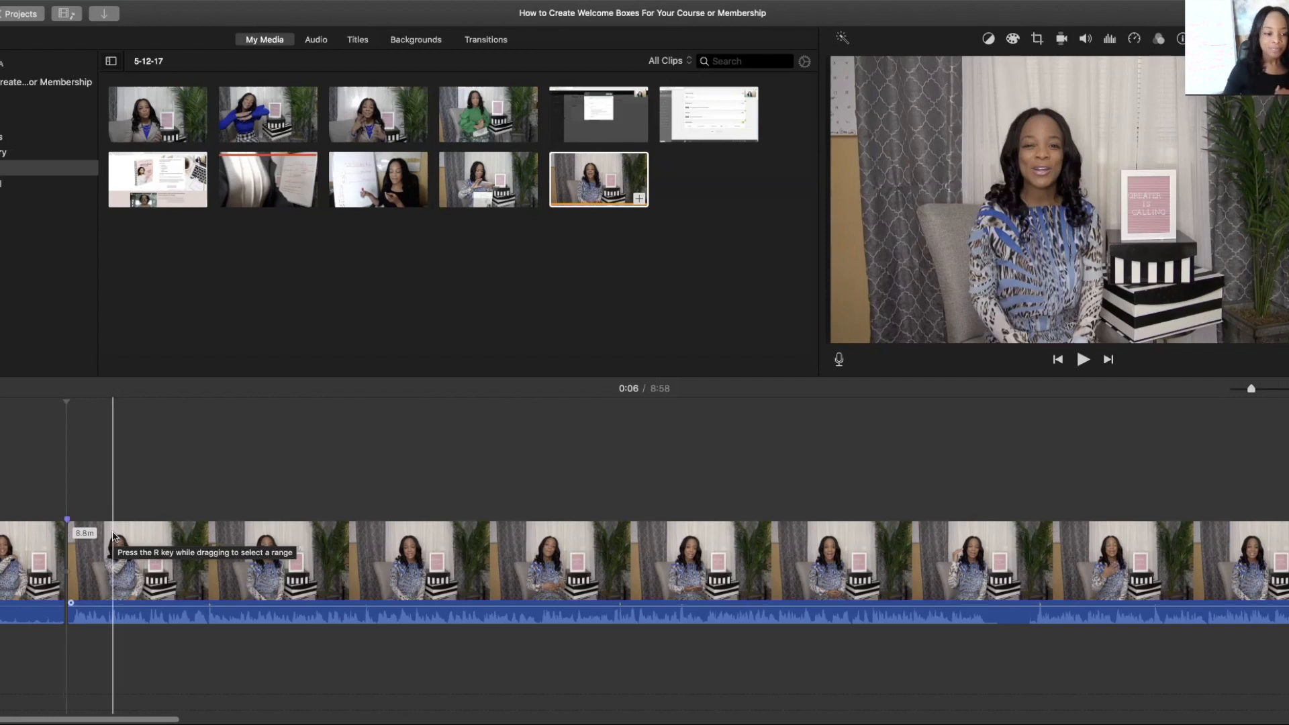
Delete the clip segment before the split at about 0:06 and play the new opening to check it
{"action": "left_click", "coordinate": [22, 557]}
{"action": "left_click", "coordinate": [23, 558]}
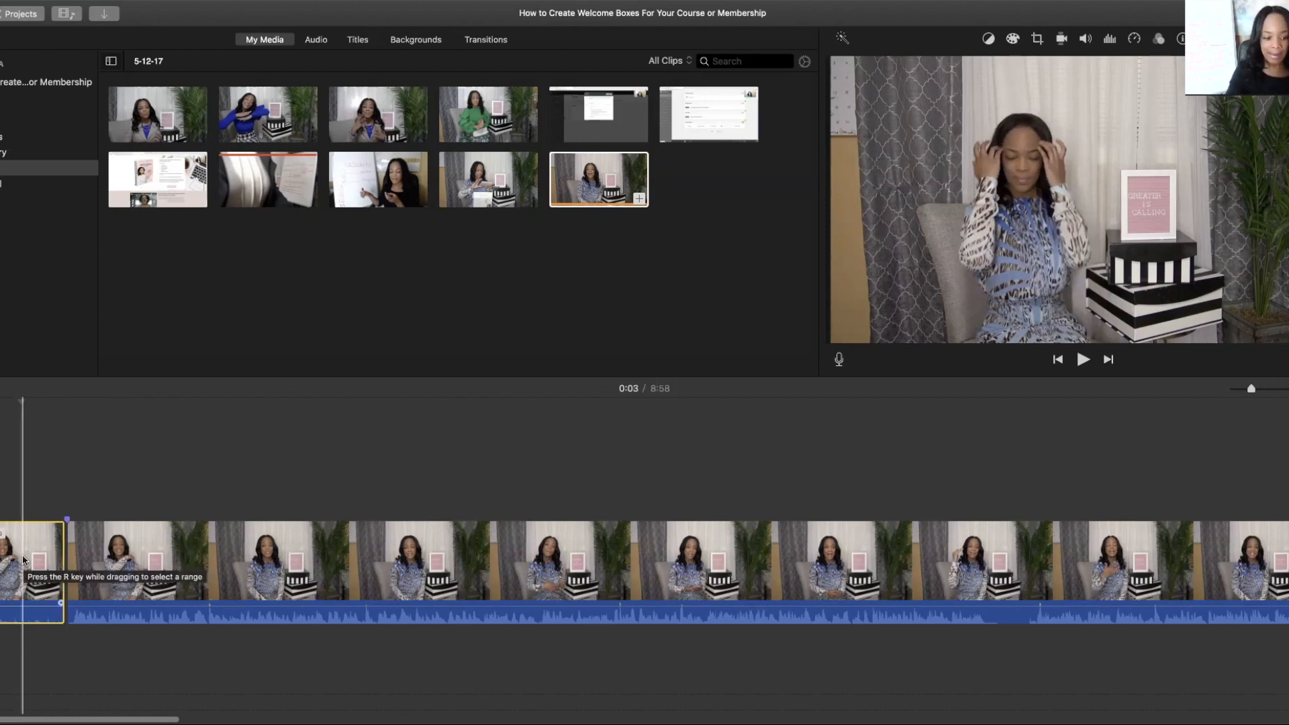
{"action": "key", "text": "Delete"}
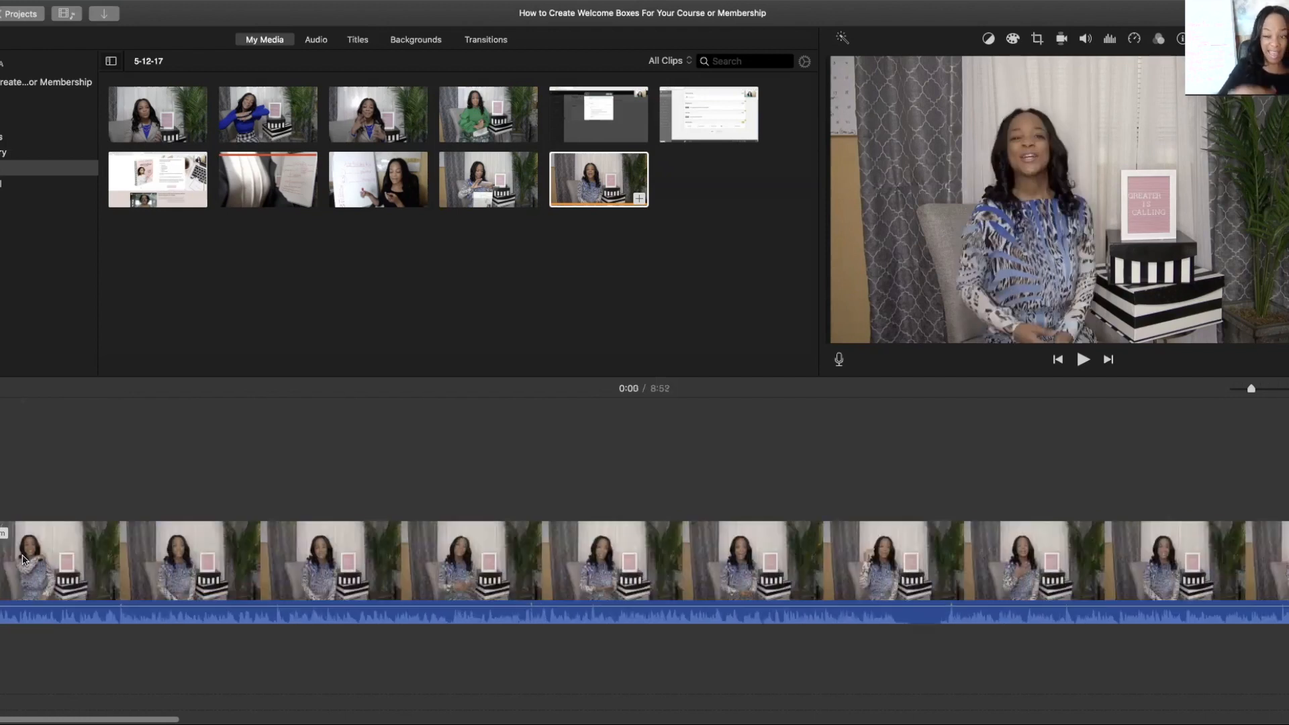
{"action": "key", "text": "space"}
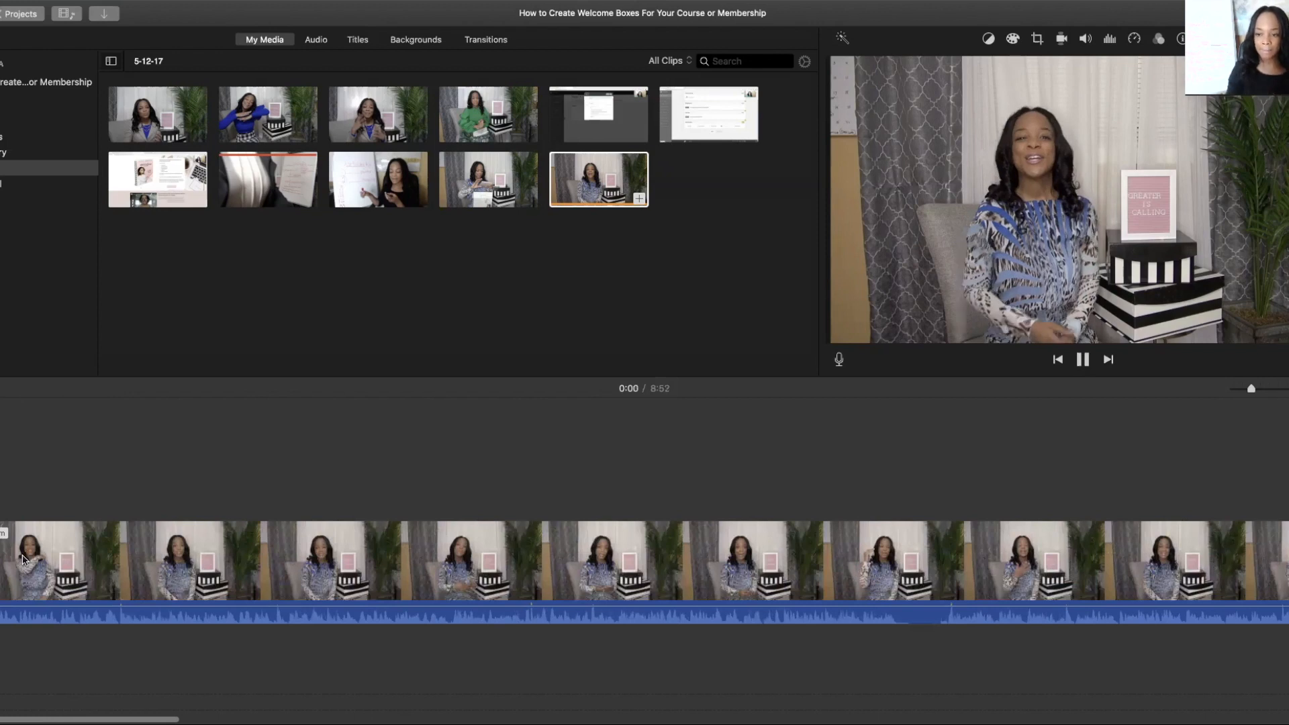
{"action": "key", "text": "space"}
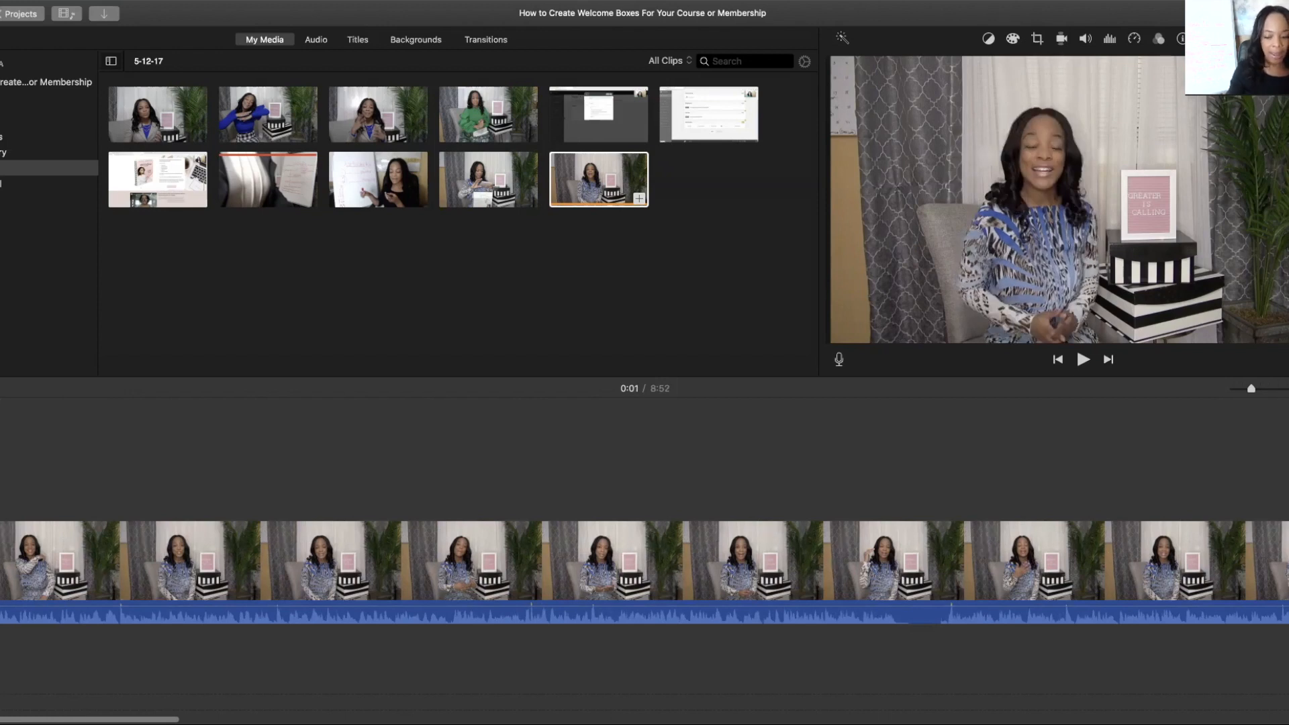
Split the clip near its end at about 8:45, delete the footage after the split, and check the new ending
{"action": "scroll", "coordinate": [1047, 665], "scroll_direction": "right", "scroll_amount": 15}
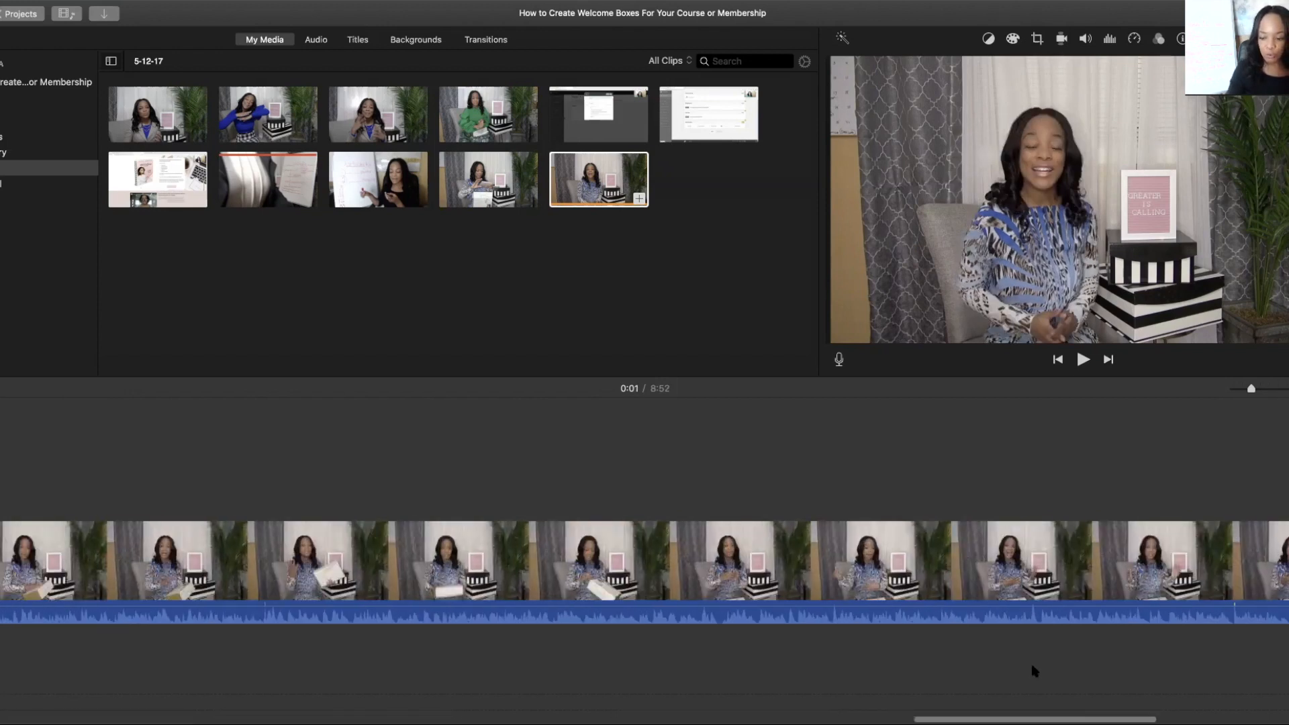
{"action": "scroll", "coordinate": [1034, 671], "scroll_direction": "right", "scroll_amount": 5}
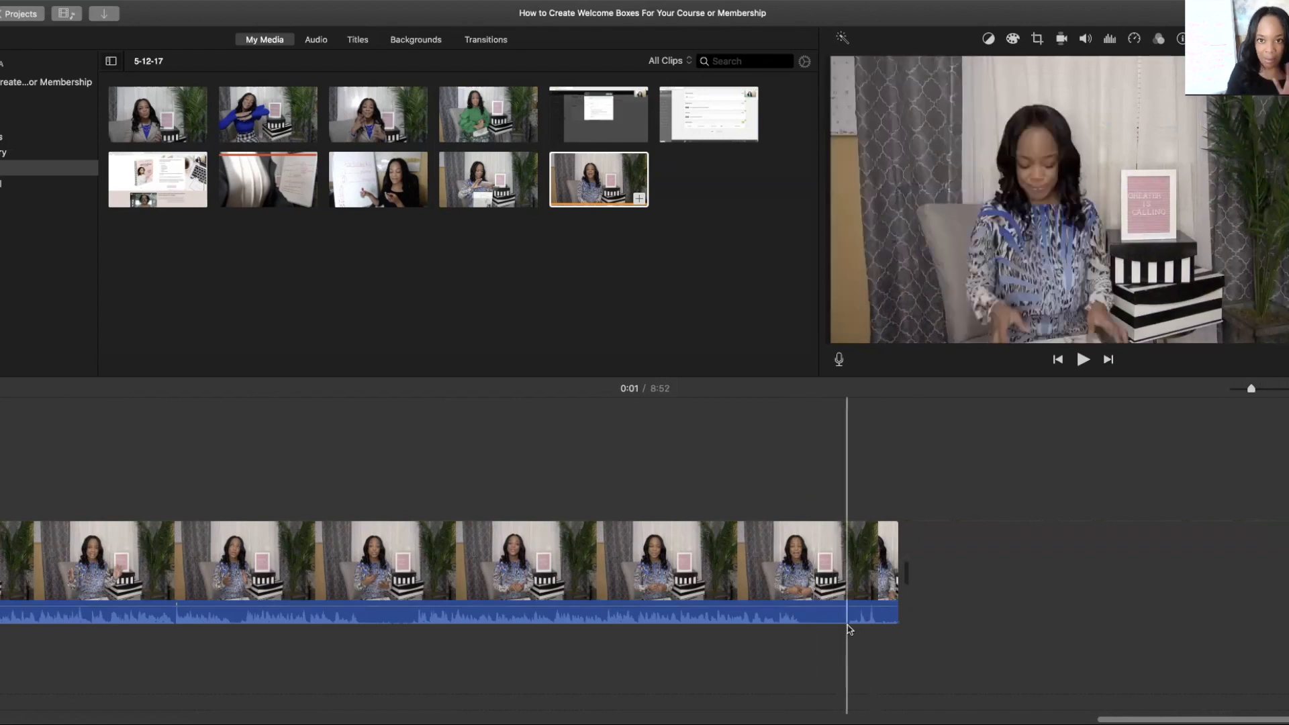
{"action": "left_click", "coordinate": [799, 633]}
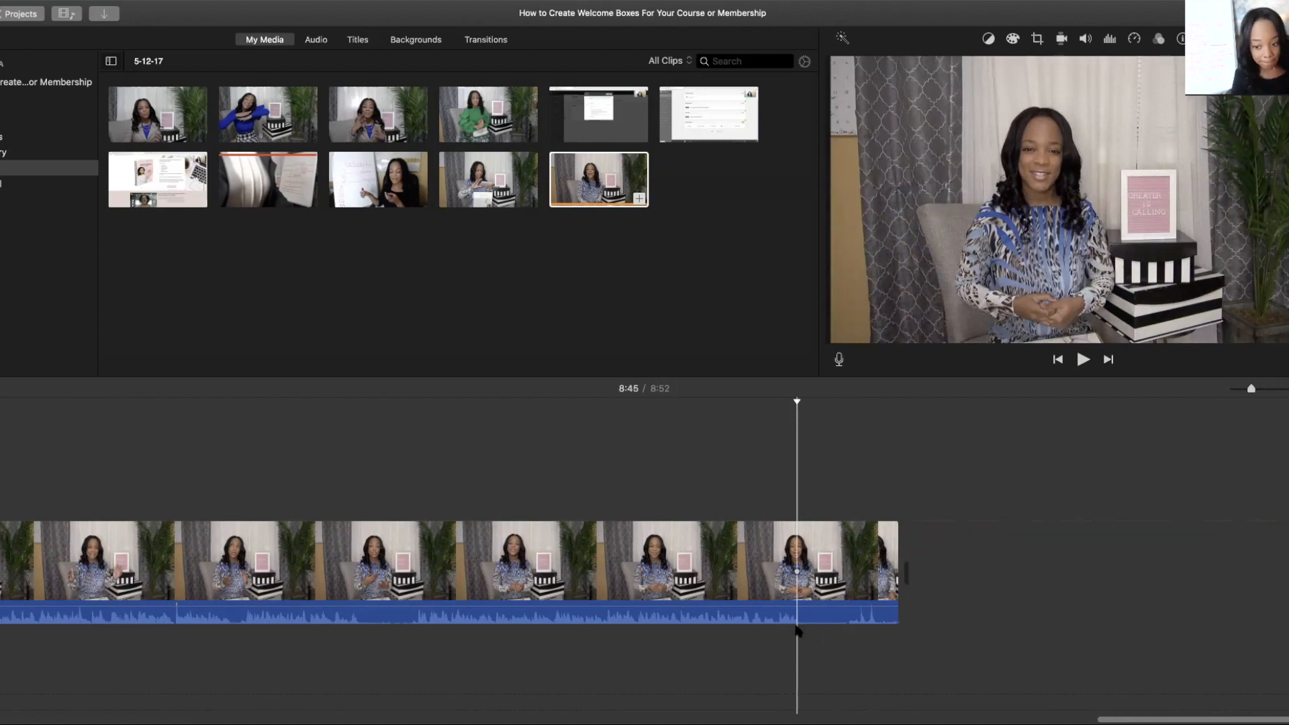
{"action": "key", "text": "super+b"}
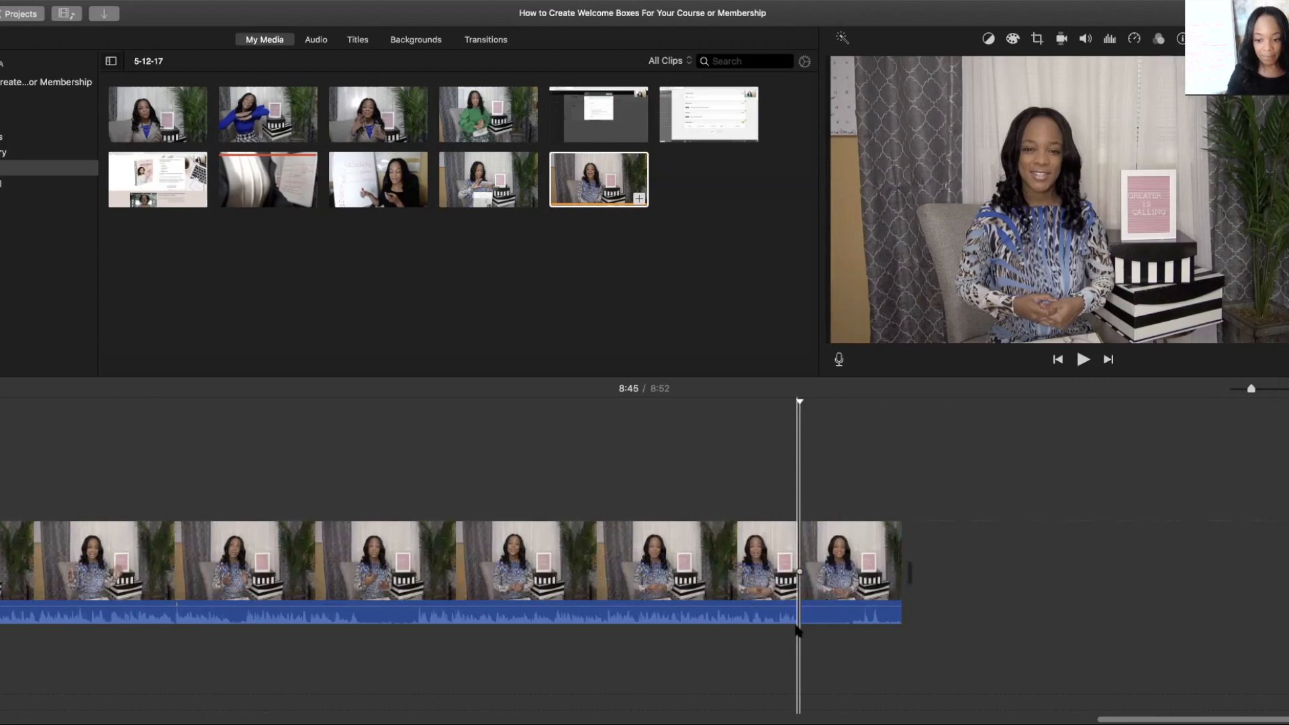
{"action": "left_click", "coordinate": [856, 576]}
{"action": "key", "text": "Delete"}
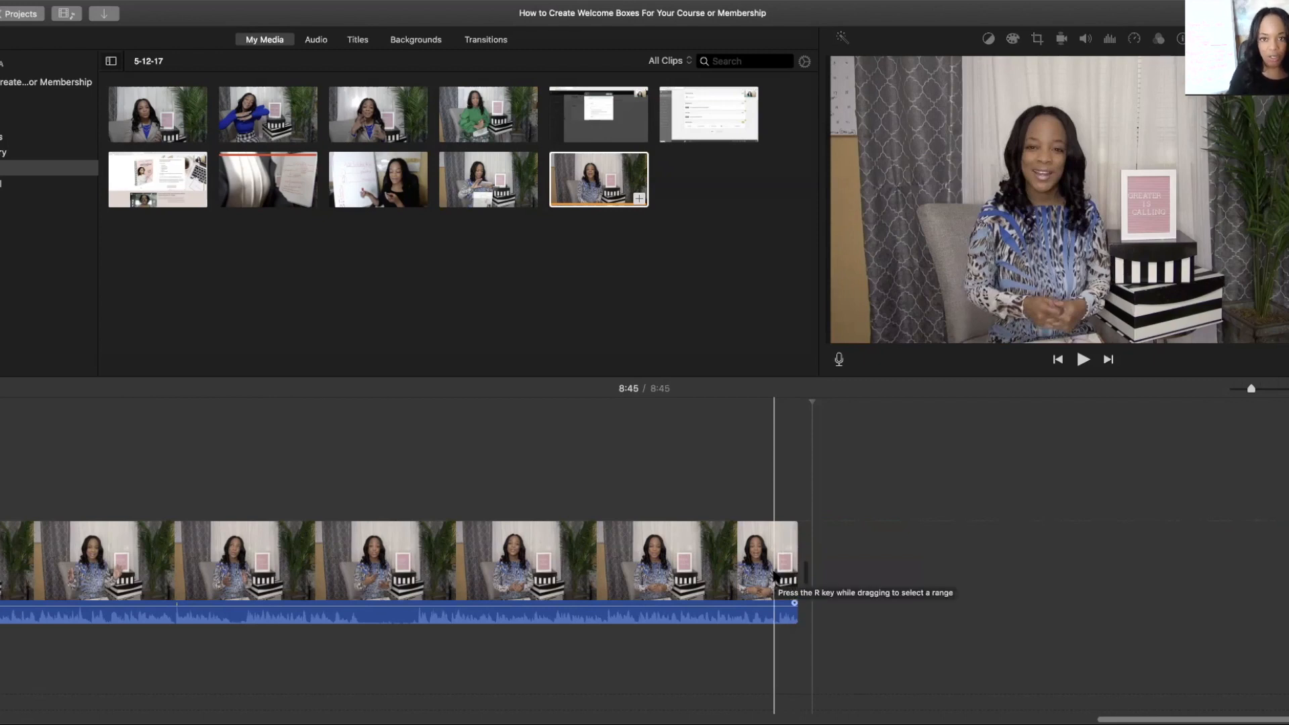
{"action": "left_click", "coordinate": [776, 576]}
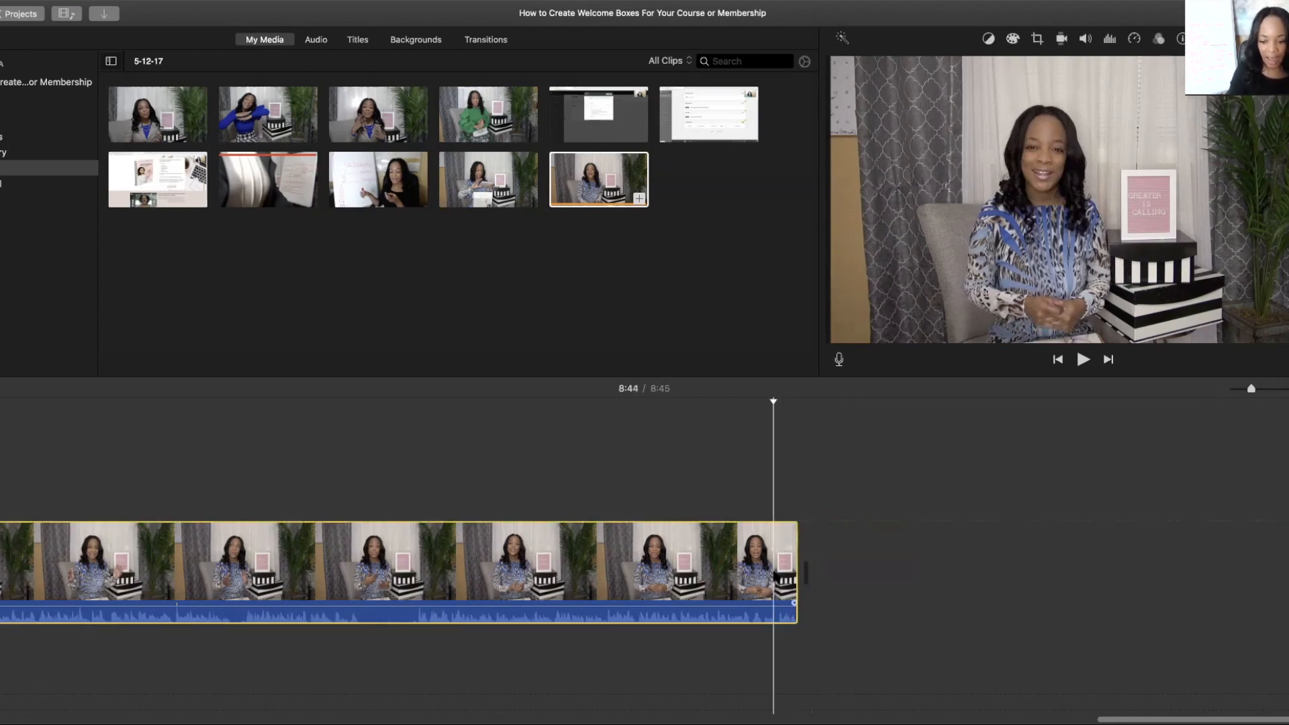
{"action": "key", "text": "space"}
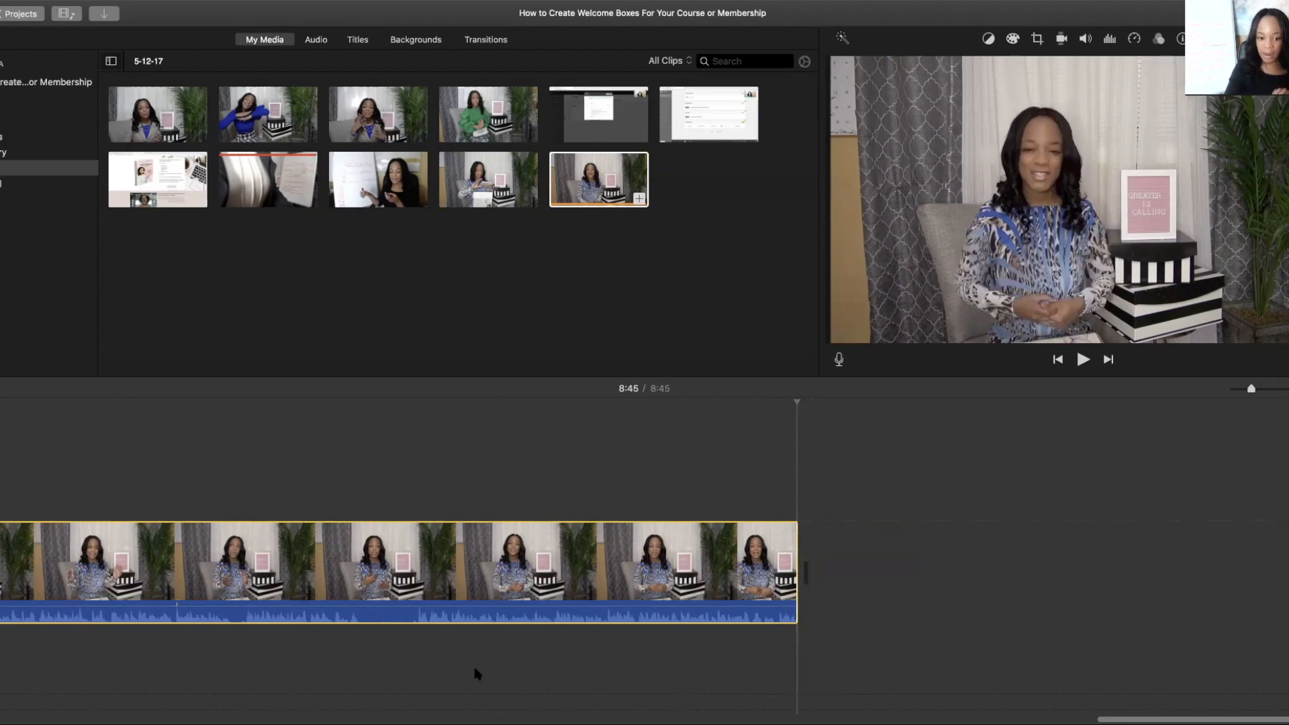
Play the early part of the clip, pause at about 0:44, and add a marker there
{"action": "scroll", "coordinate": [475, 673], "scroll_direction": "left", "scroll_amount": 15}
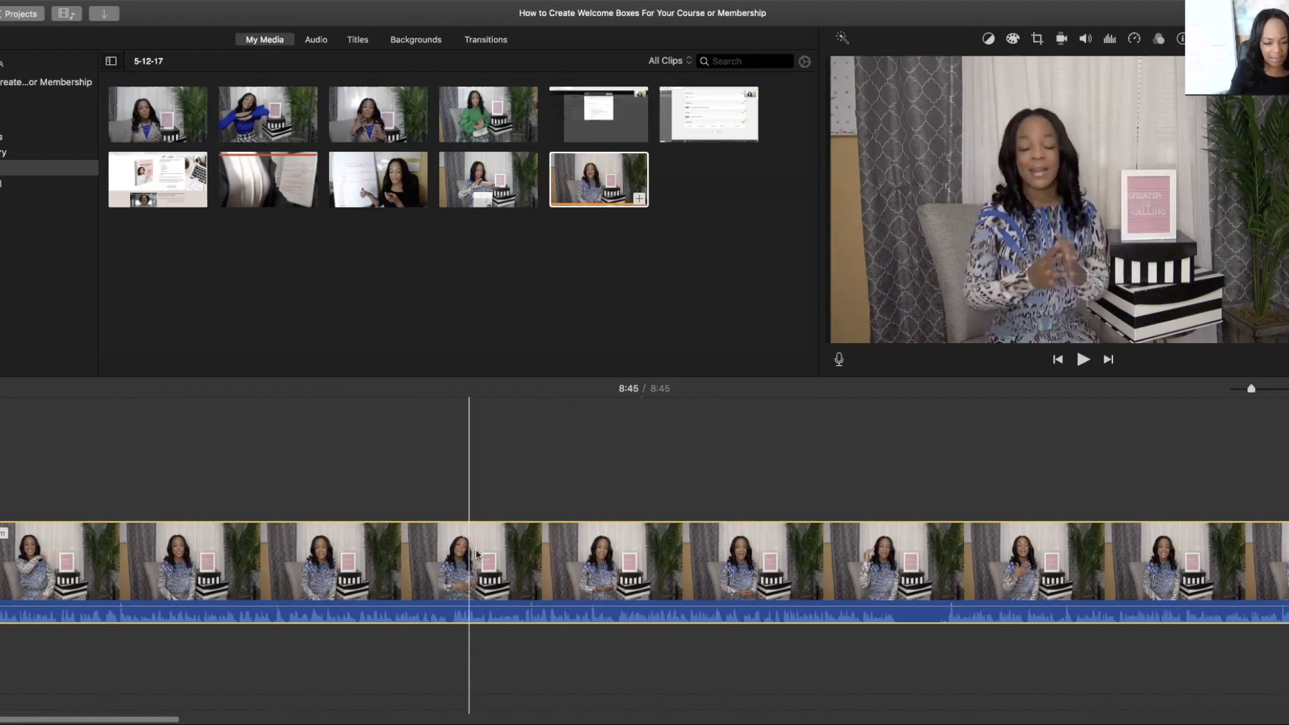
{"action": "key", "text": "space"}
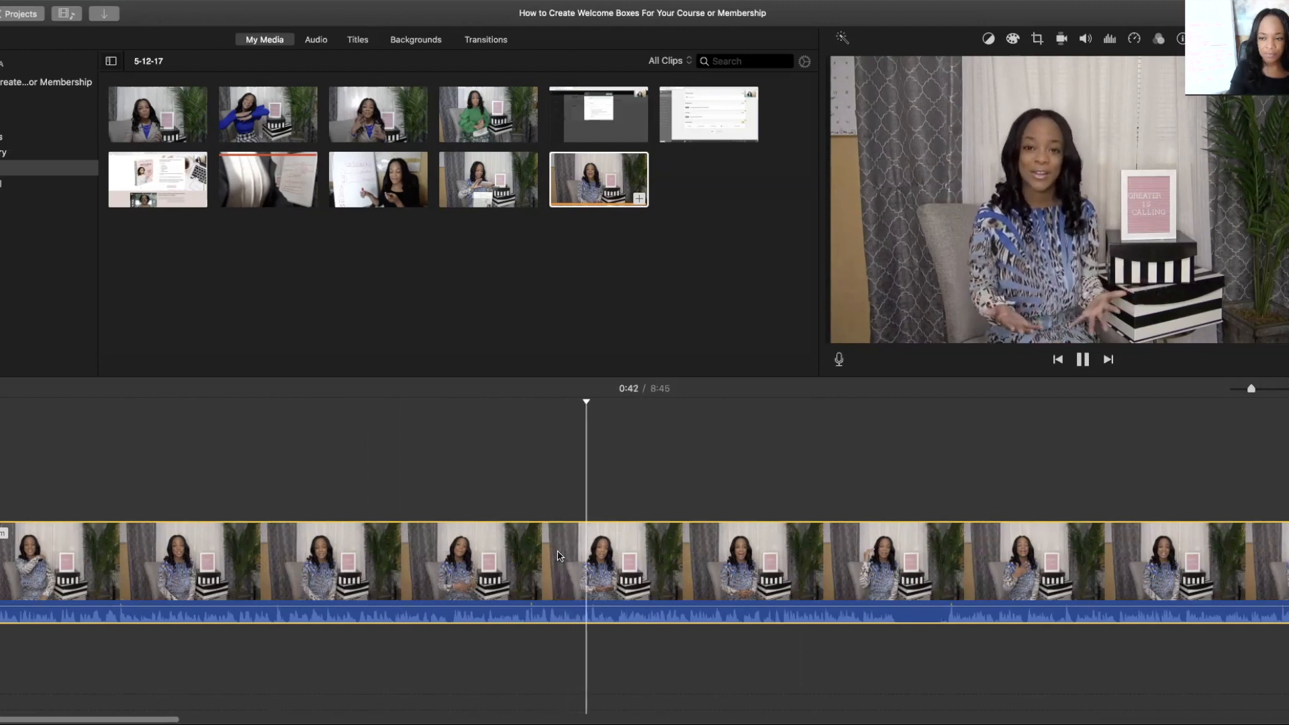
{"action": "key", "text": "space"}
{"action": "key", "text": "m"}
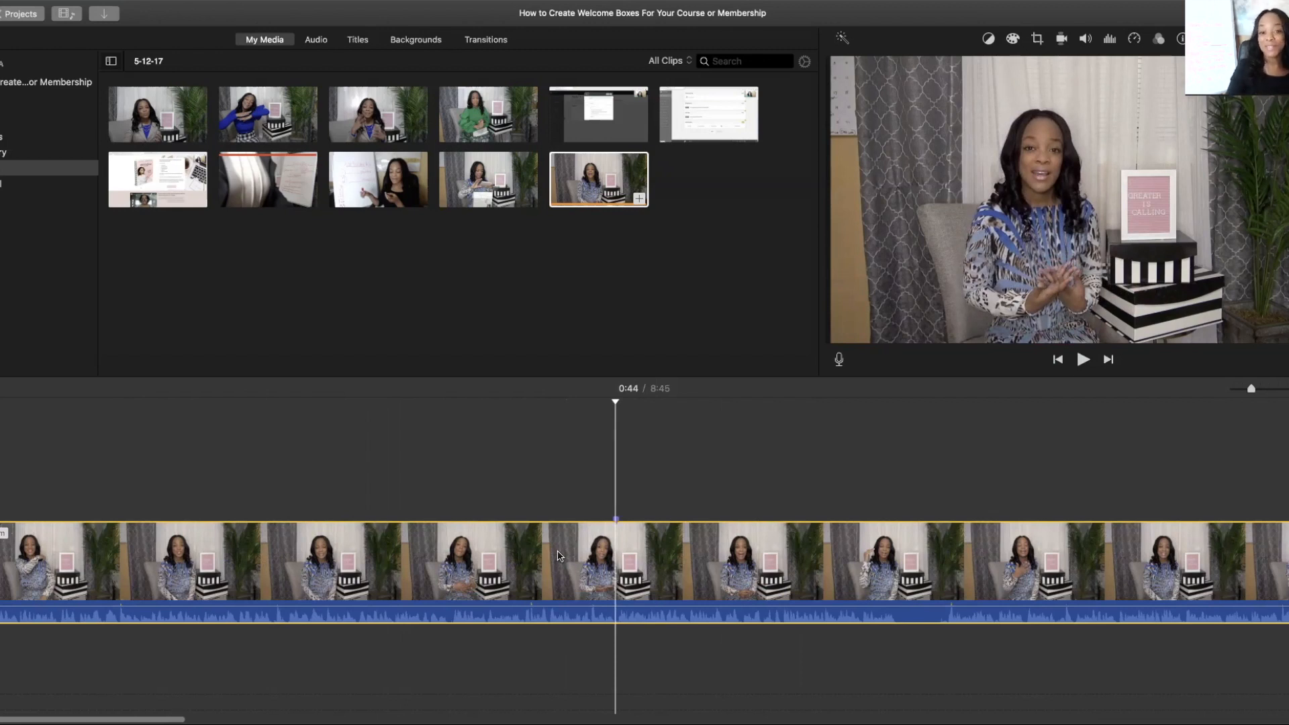
{"action": "left_click", "coordinate": [616, 521]}
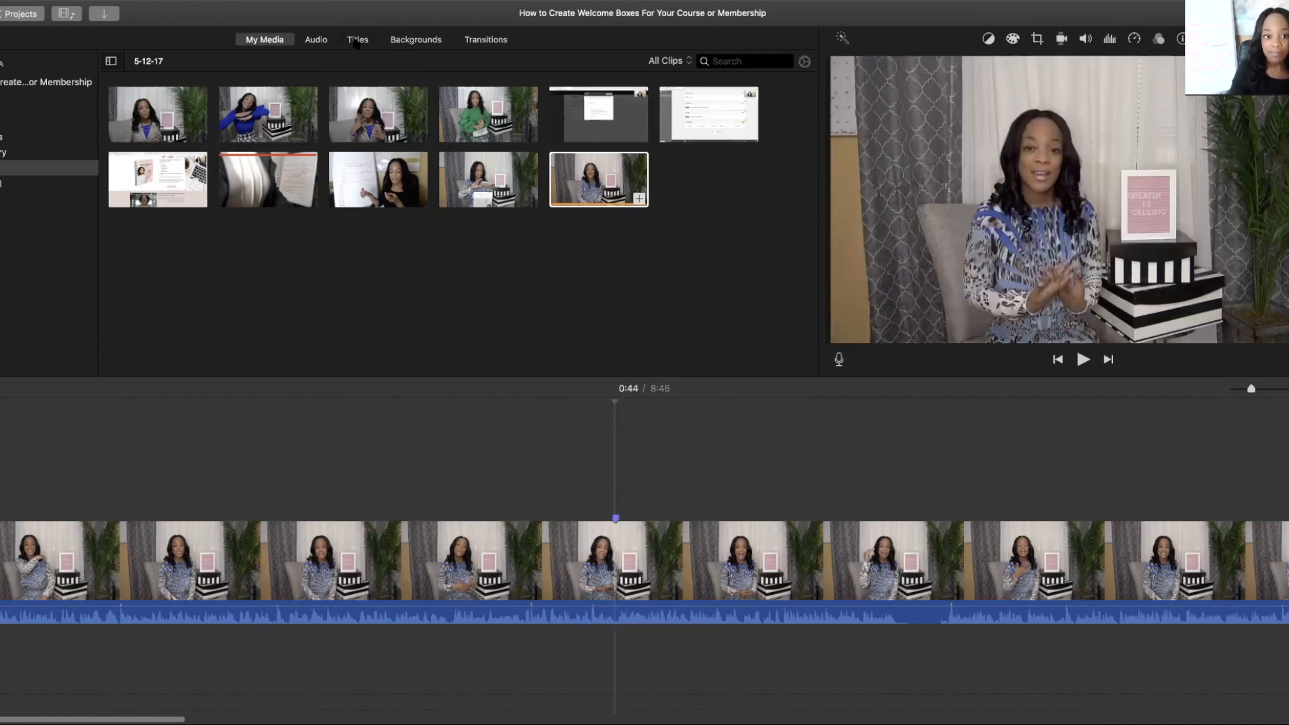
Add a Standard Lower Third title at the 0:44 marker with the presenter's full name and the description BUSINESS COACH
{"action": "left_click", "coordinate": [357, 44]}
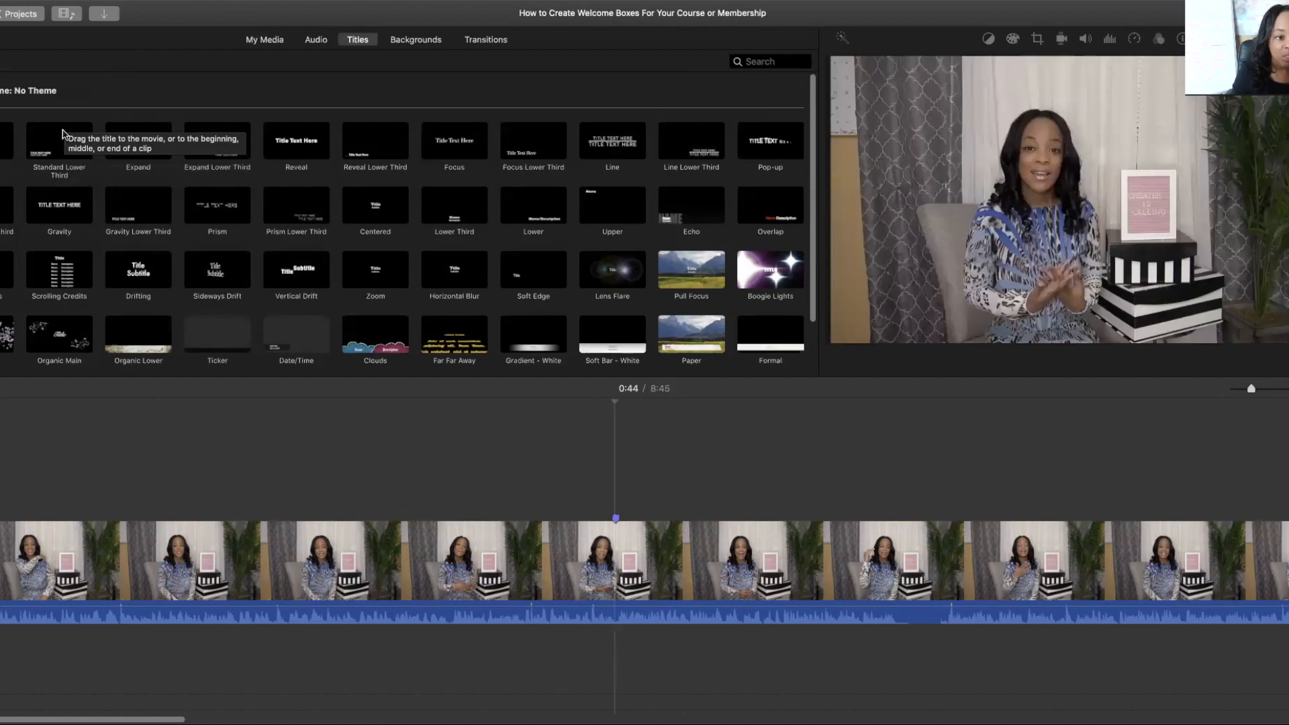
{"action": "left_click", "coordinate": [63, 129]}
{"action": "left_click_drag", "start_coordinate": [59, 141], "coordinate": [613, 454]}
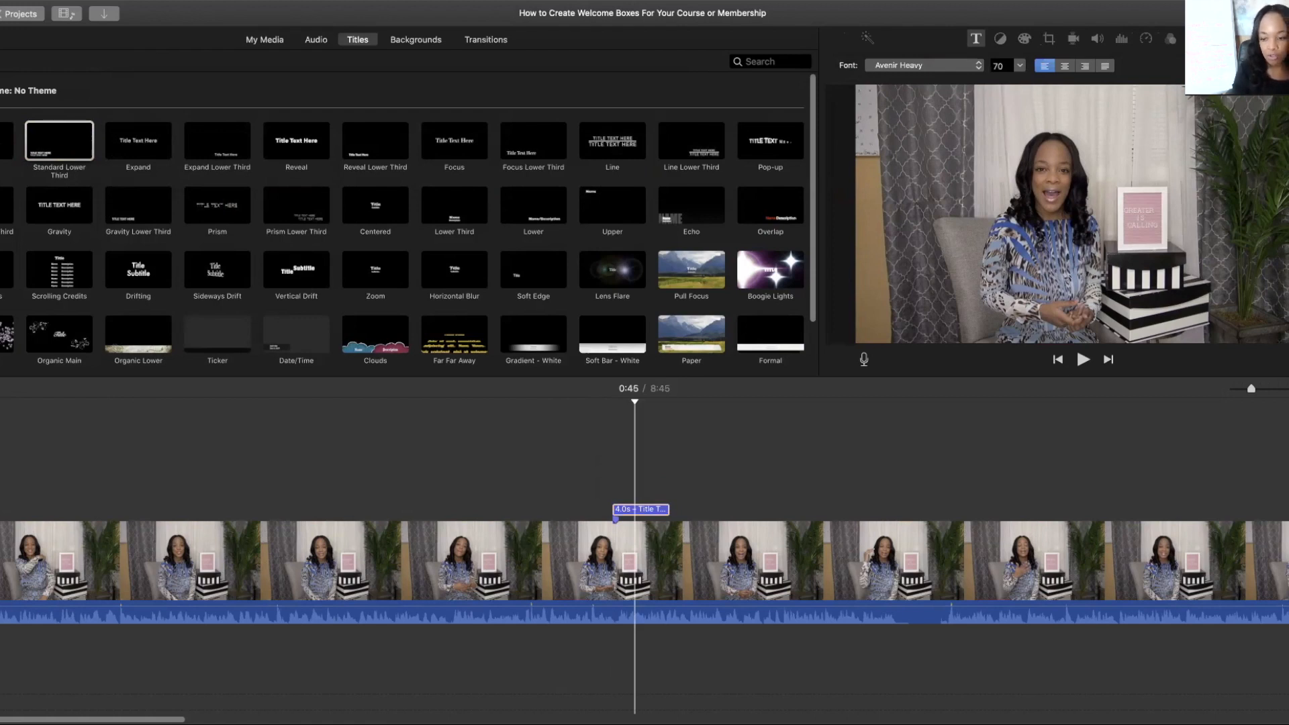
{"action": "left_click", "coordinate": [918, 315]}
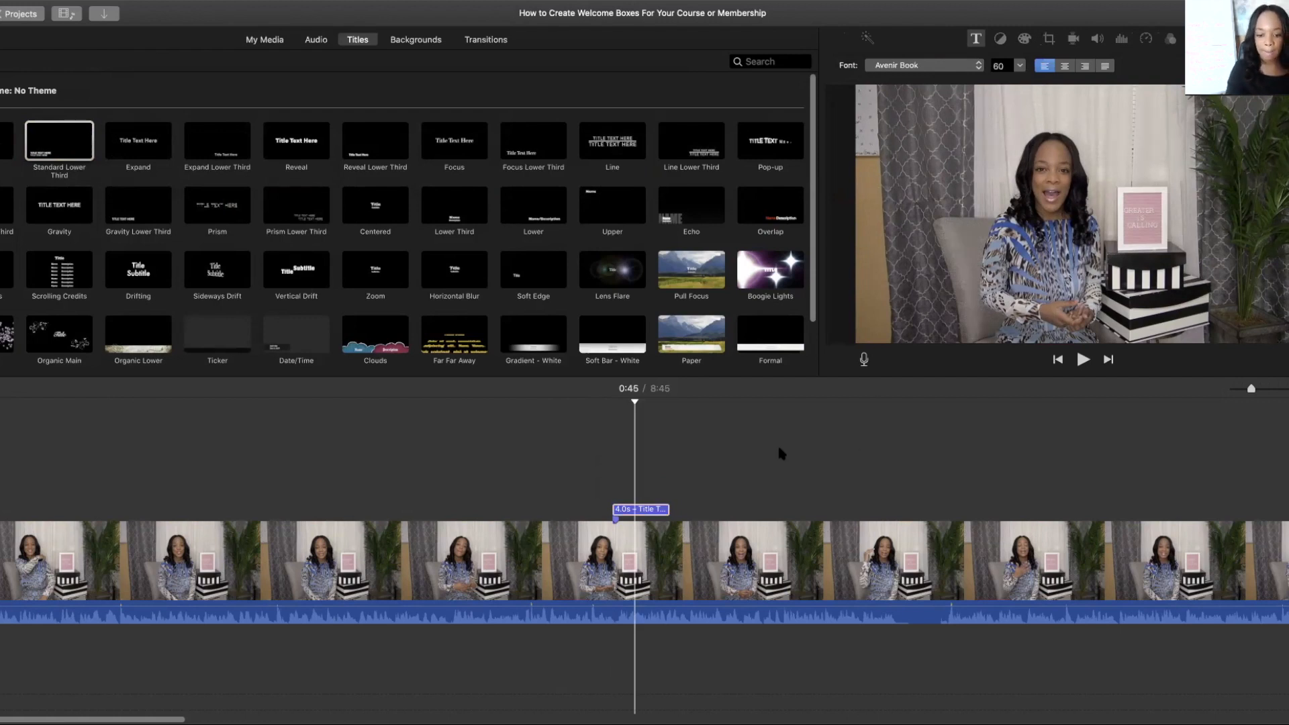
{"action": "left_click", "coordinate": [809, 503]}
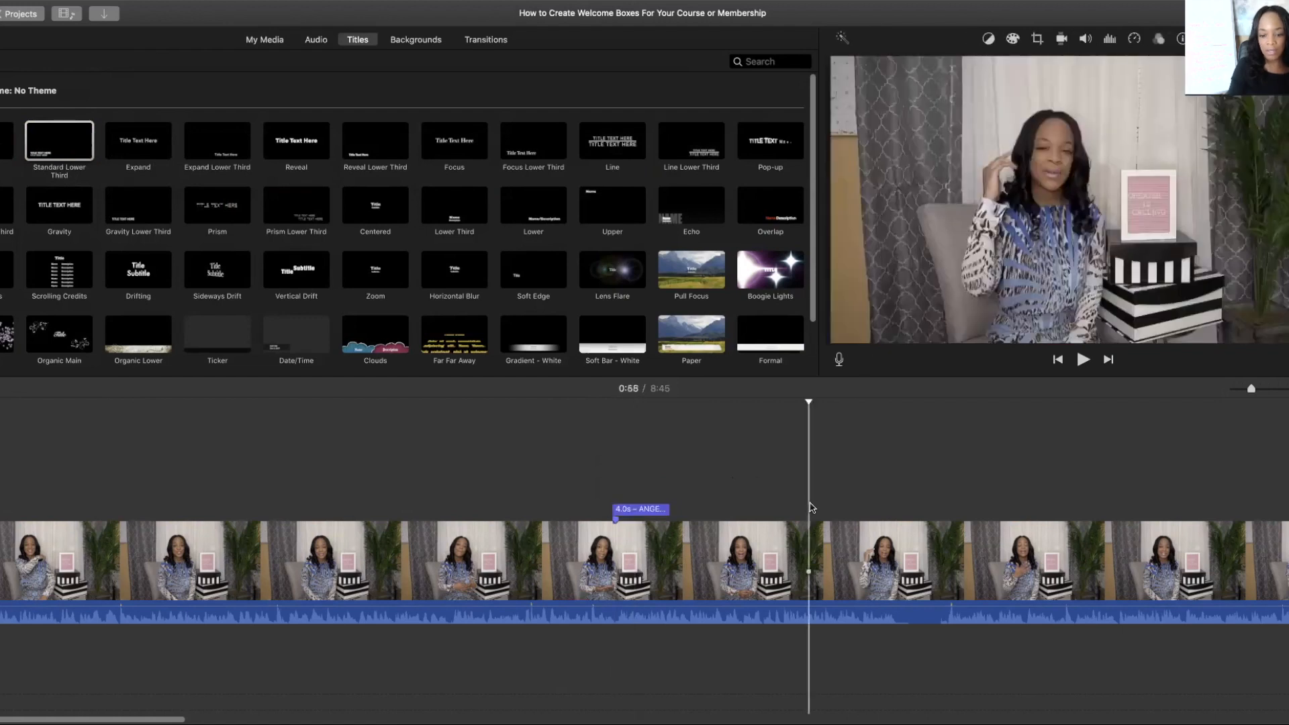
Play from about 0:43 to preview the lower-third title over the clip
{"action": "left_click", "coordinate": [604, 472]}
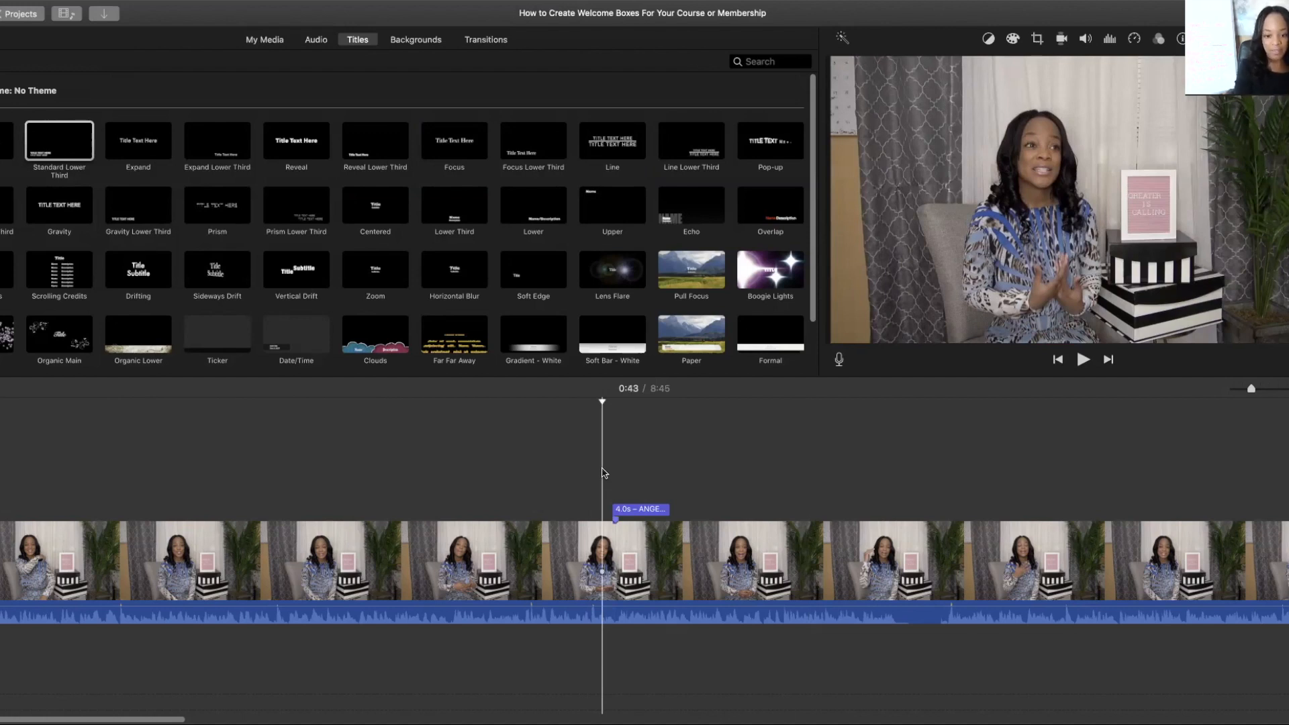
{"action": "key", "text": "space"}
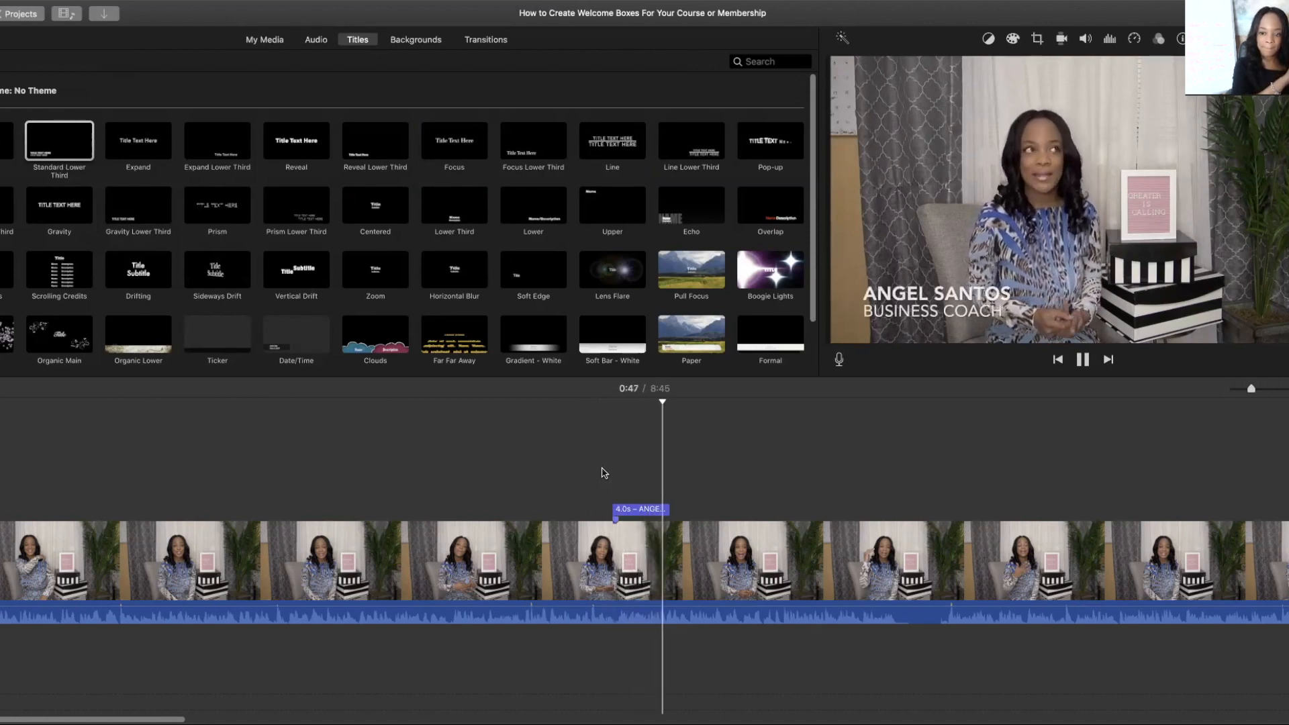
{"action": "key", "text": "space"}
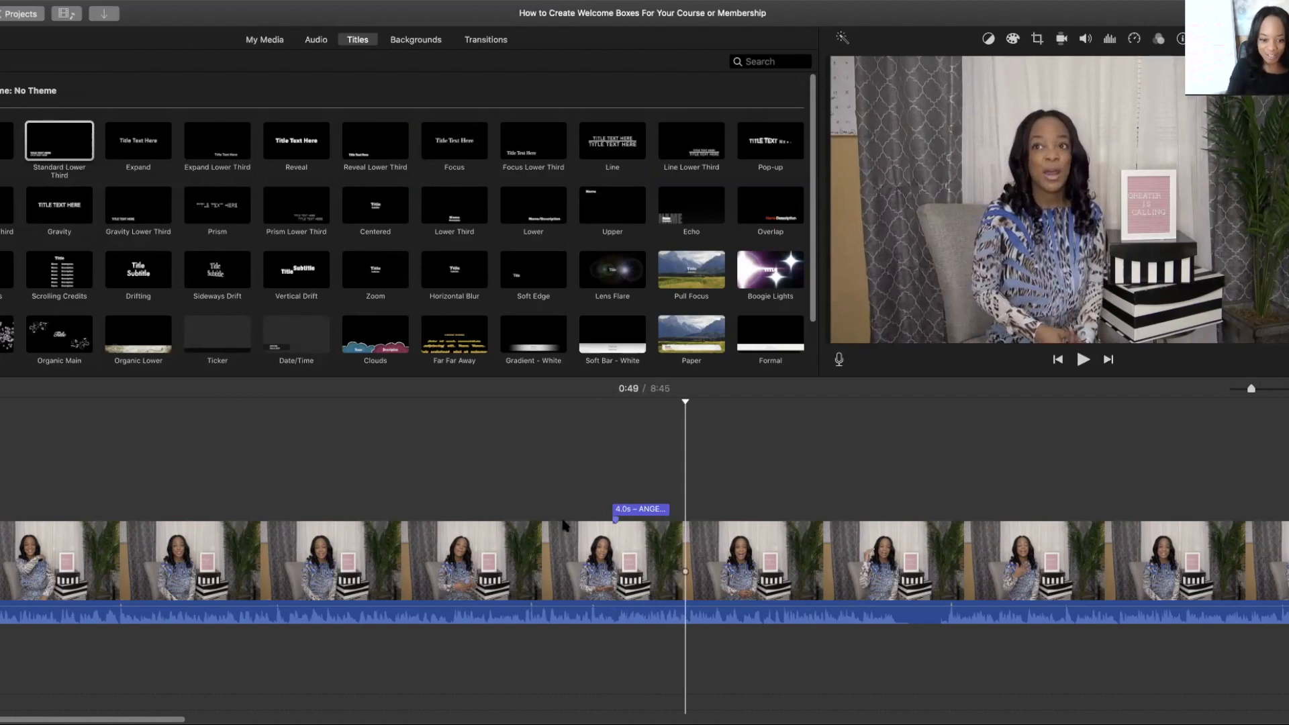
Play the clip around 1:46, pause at about 1:47, and add a marker there
{"action": "scroll", "coordinate": [645, 557], "scroll_direction": "right", "scroll_amount": 10}
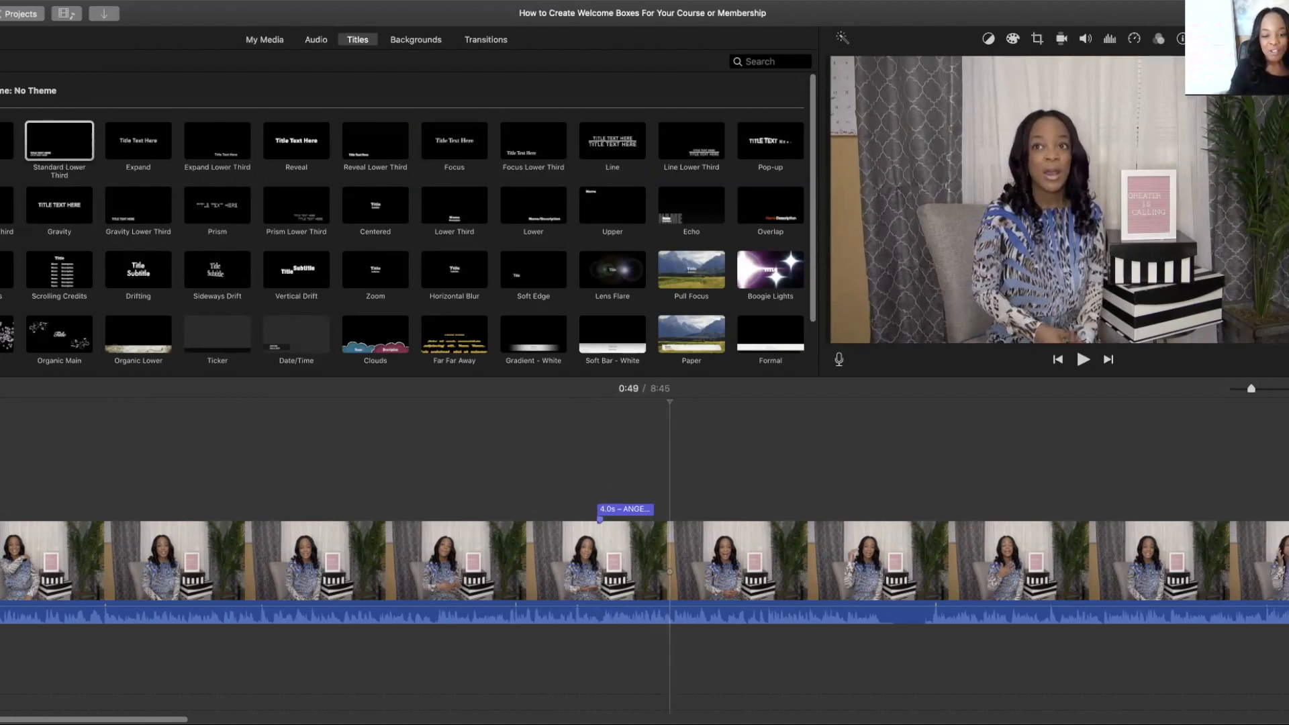
{"action": "scroll", "coordinate": [645, 560], "scroll_direction": "right", "scroll_amount": 5}
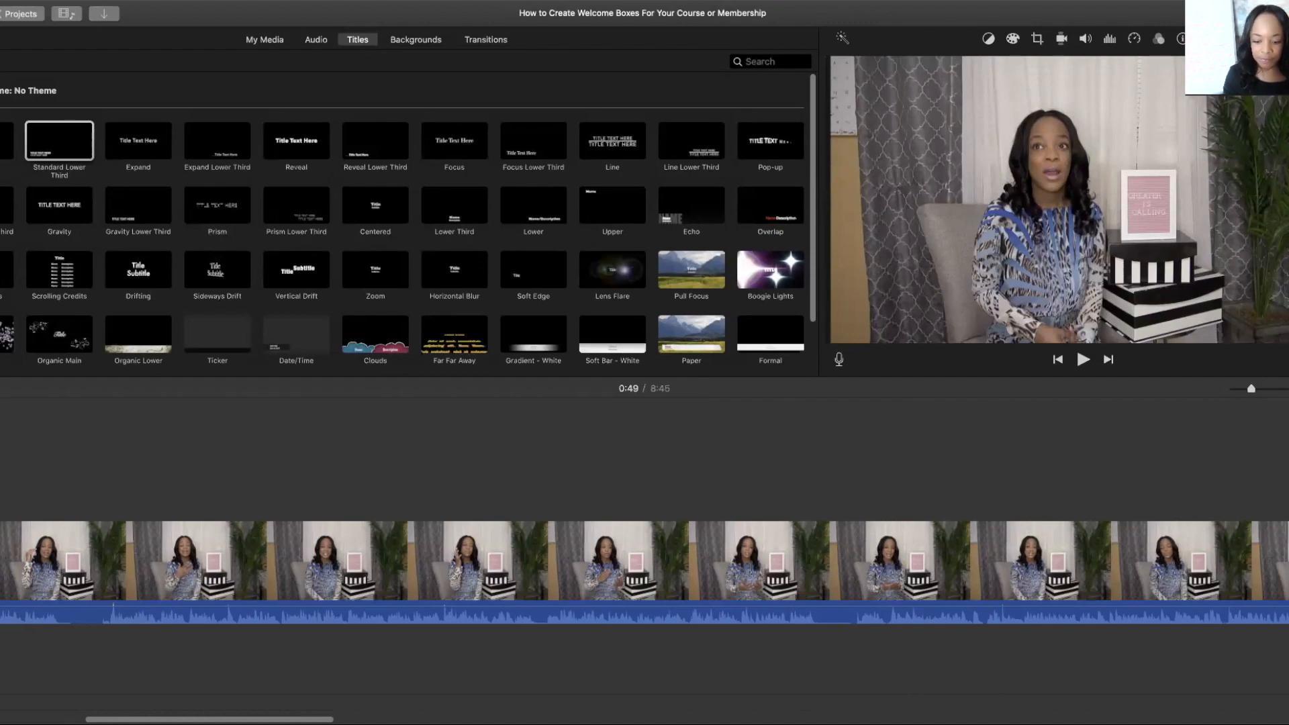
{"action": "left_click", "coordinate": [402, 14]}
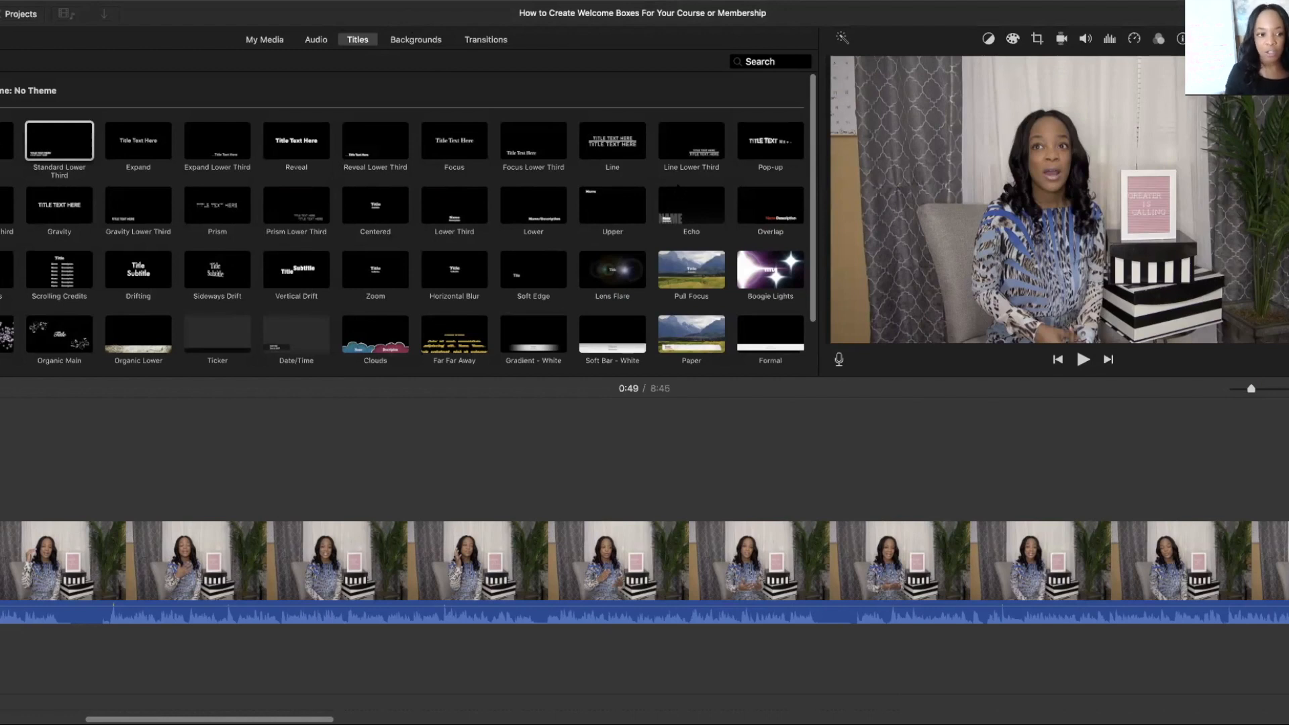
{"action": "scroll", "coordinate": [678, 188], "scroll_direction": "down", "scroll_amount": 1}
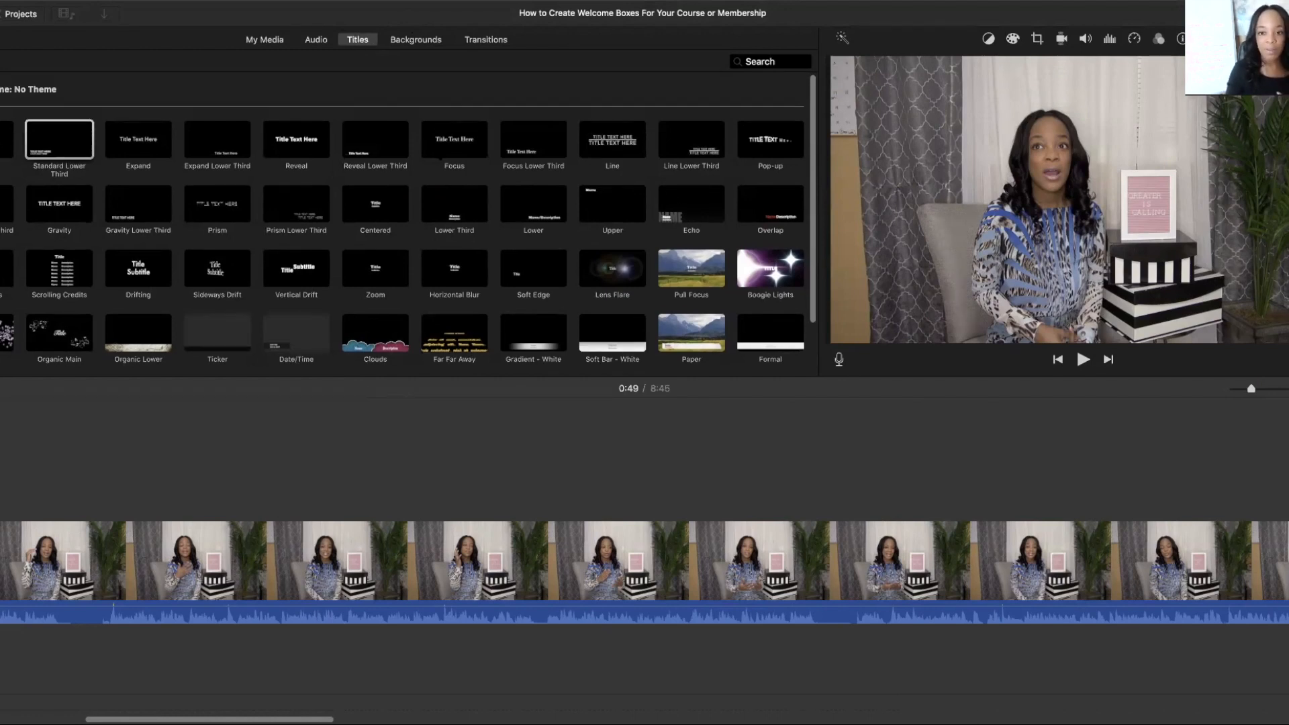
{"action": "scroll", "coordinate": [438, 155], "scroll_direction": "down", "scroll_amount": 1}
{"action": "scroll", "coordinate": [437, 152], "scroll_direction": "down", "scroll_amount": 1}
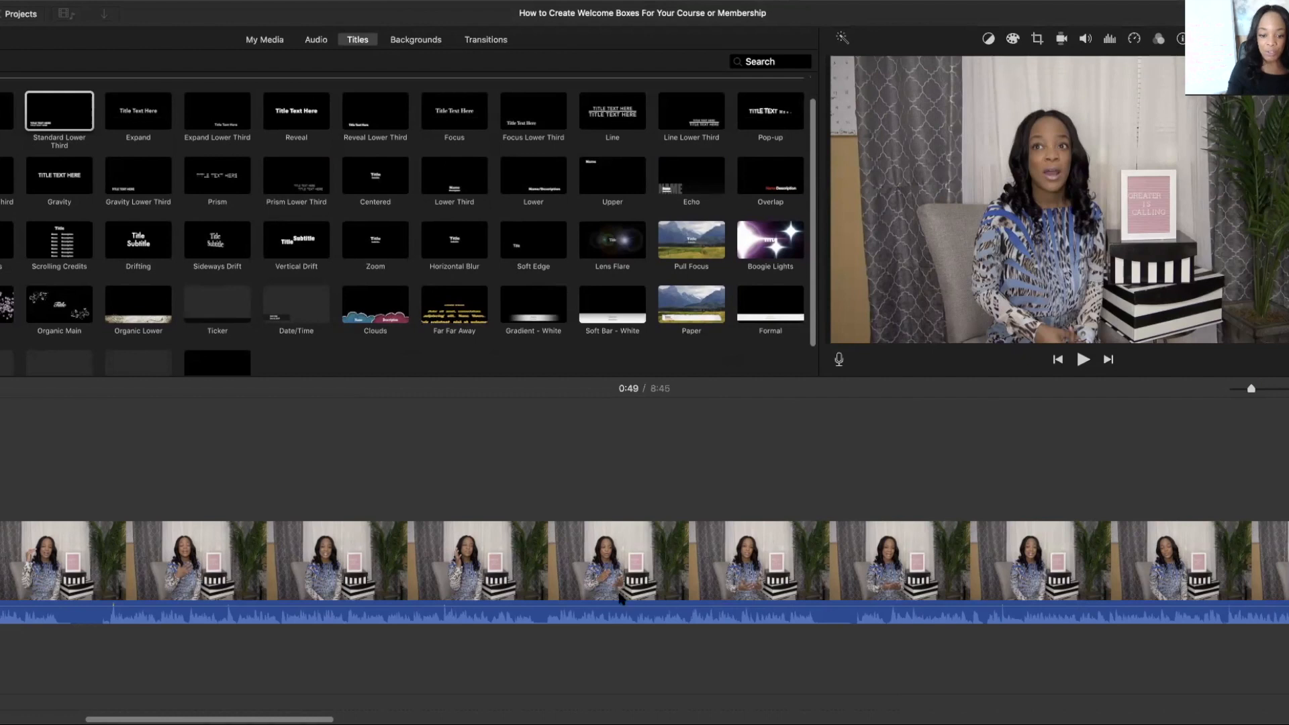
{"action": "left_click", "coordinate": [639, 562]}
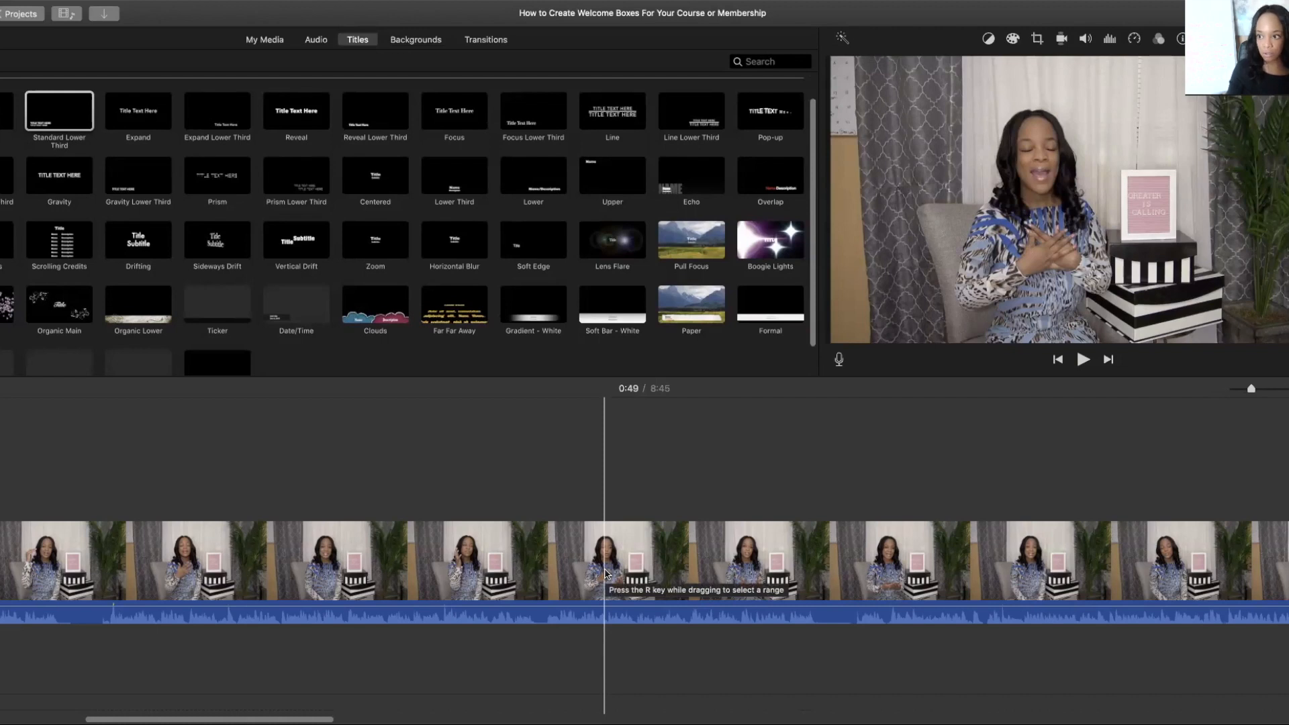
{"action": "left_click", "coordinate": [652, 569]}
{"action": "key", "text": "space"}
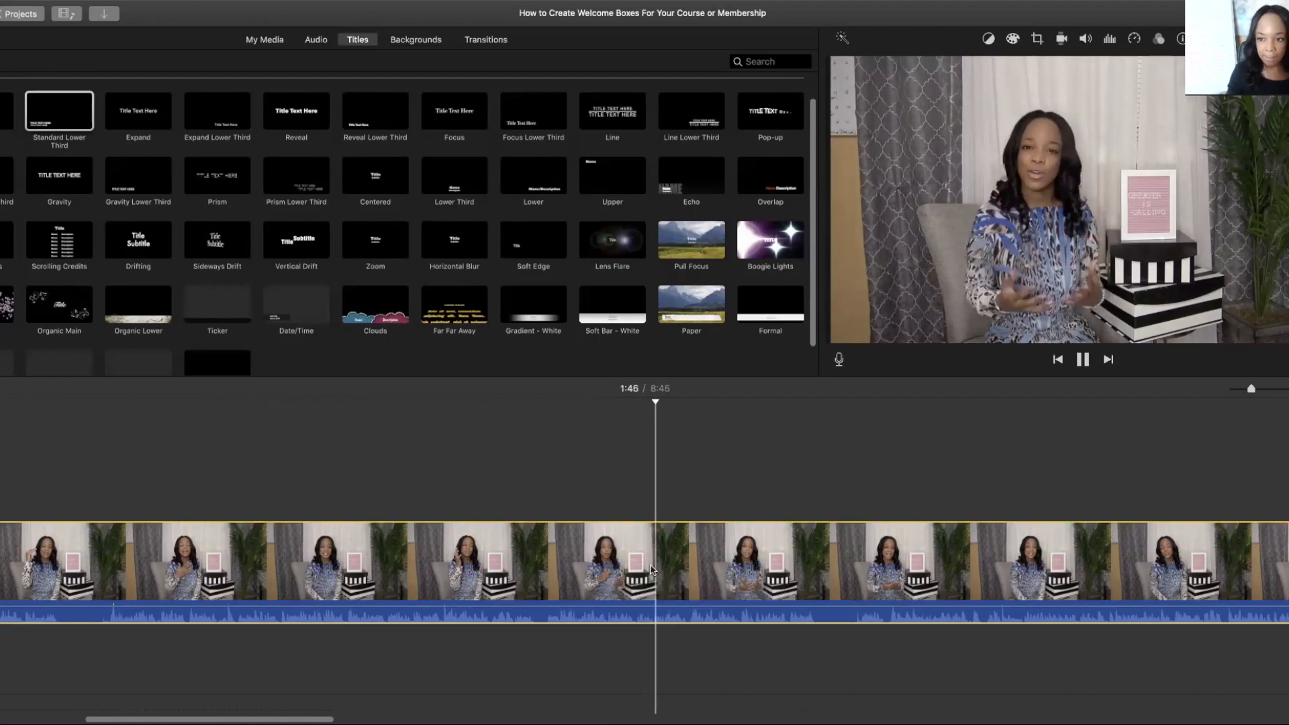
{"action": "key", "text": "space"}
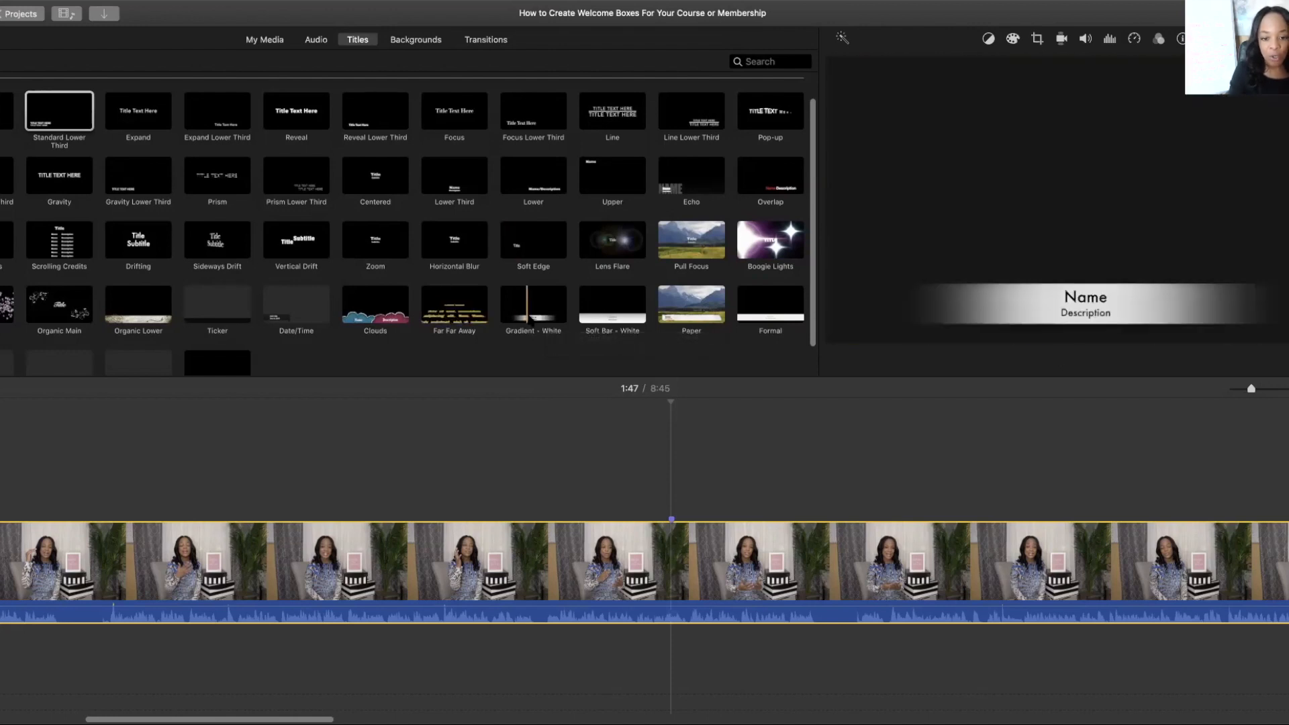
Add a Gradient - White title at the 1:47 marker, check its text fields, and set the playhead back to about 1:46
{"action": "left_click_drag", "start_coordinate": [525, 313], "coordinate": [669, 442]}
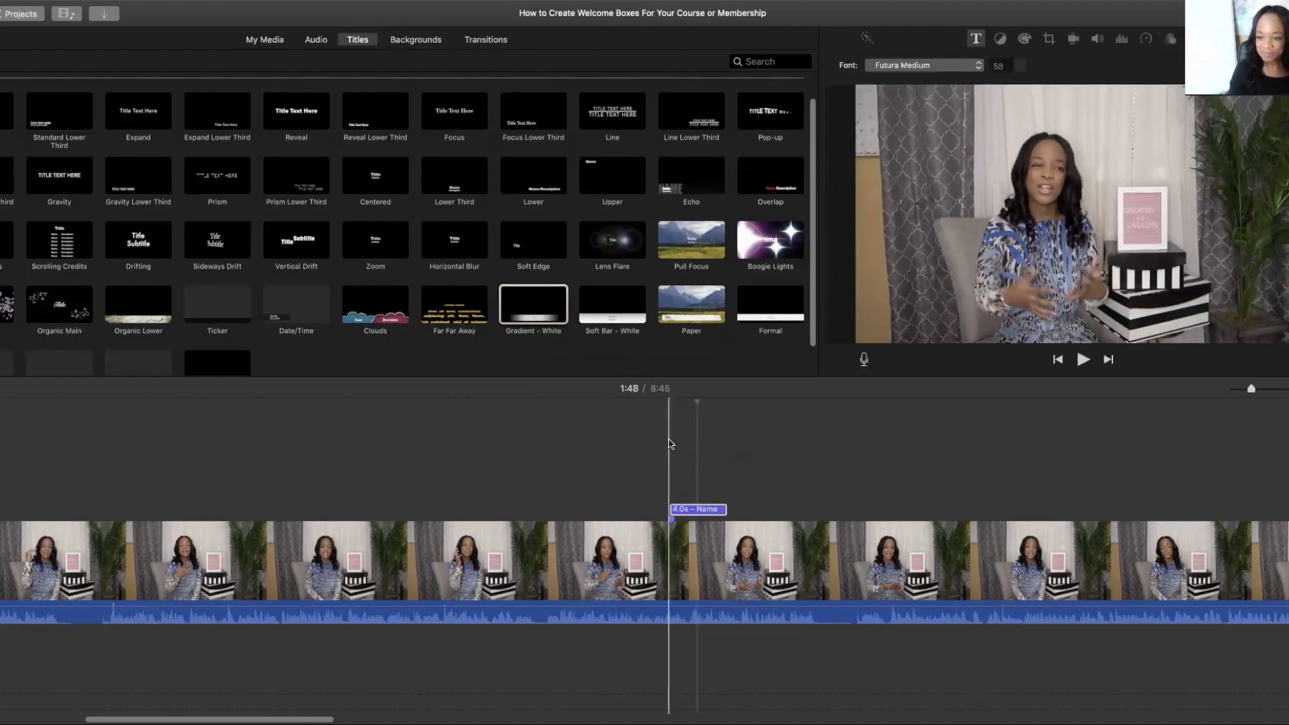
{"action": "left_click", "coordinate": [699, 511]}
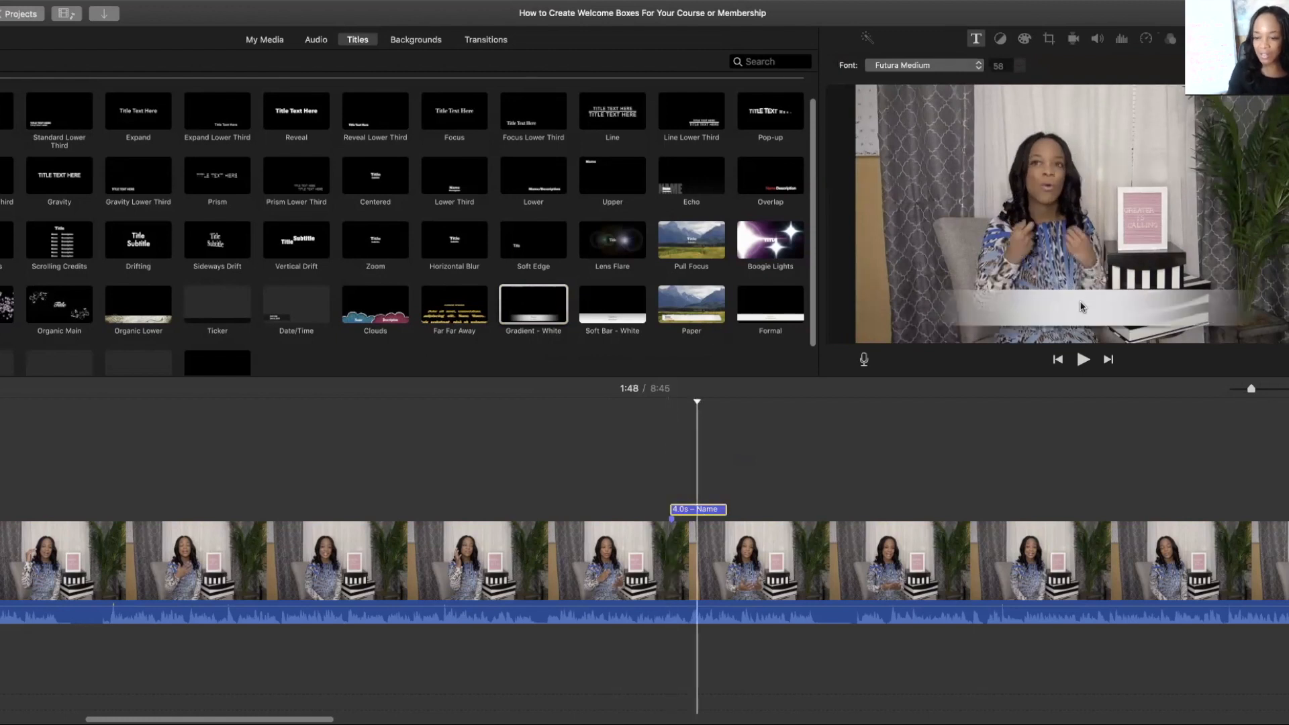
{"action": "left_click", "coordinate": [684, 511]}
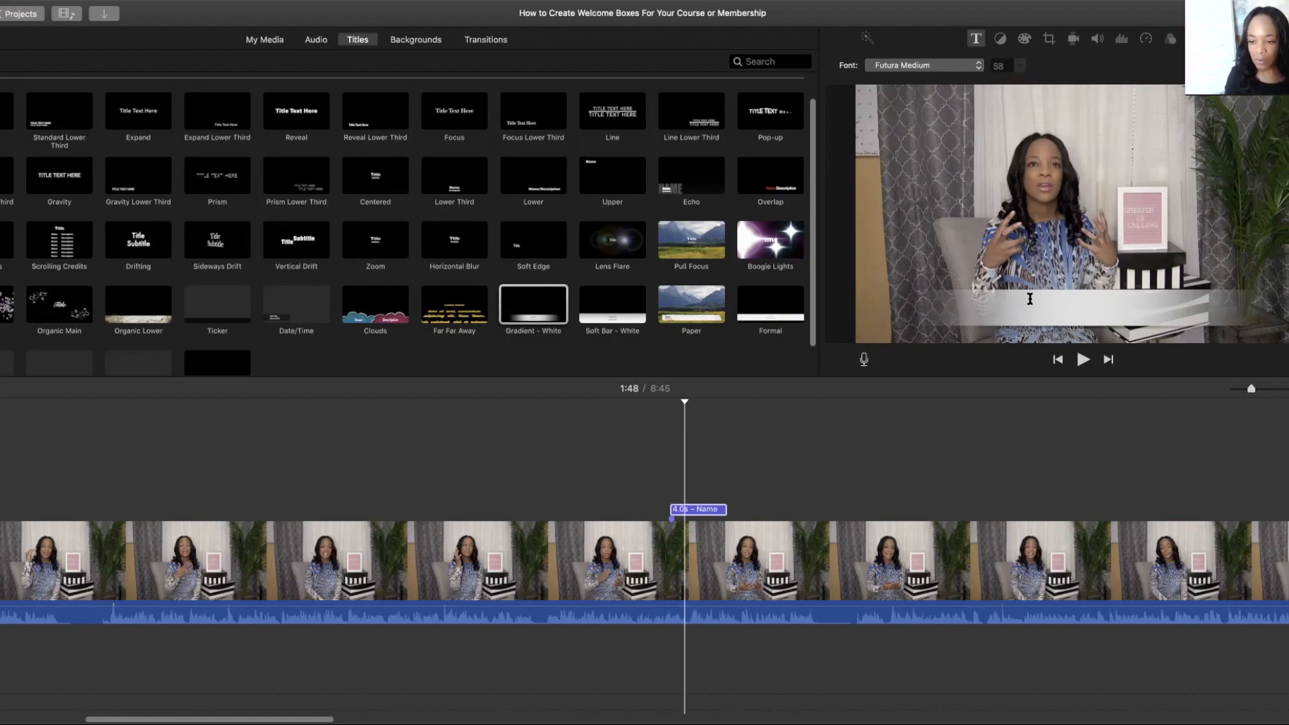
{"action": "left_click", "coordinate": [1031, 296]}
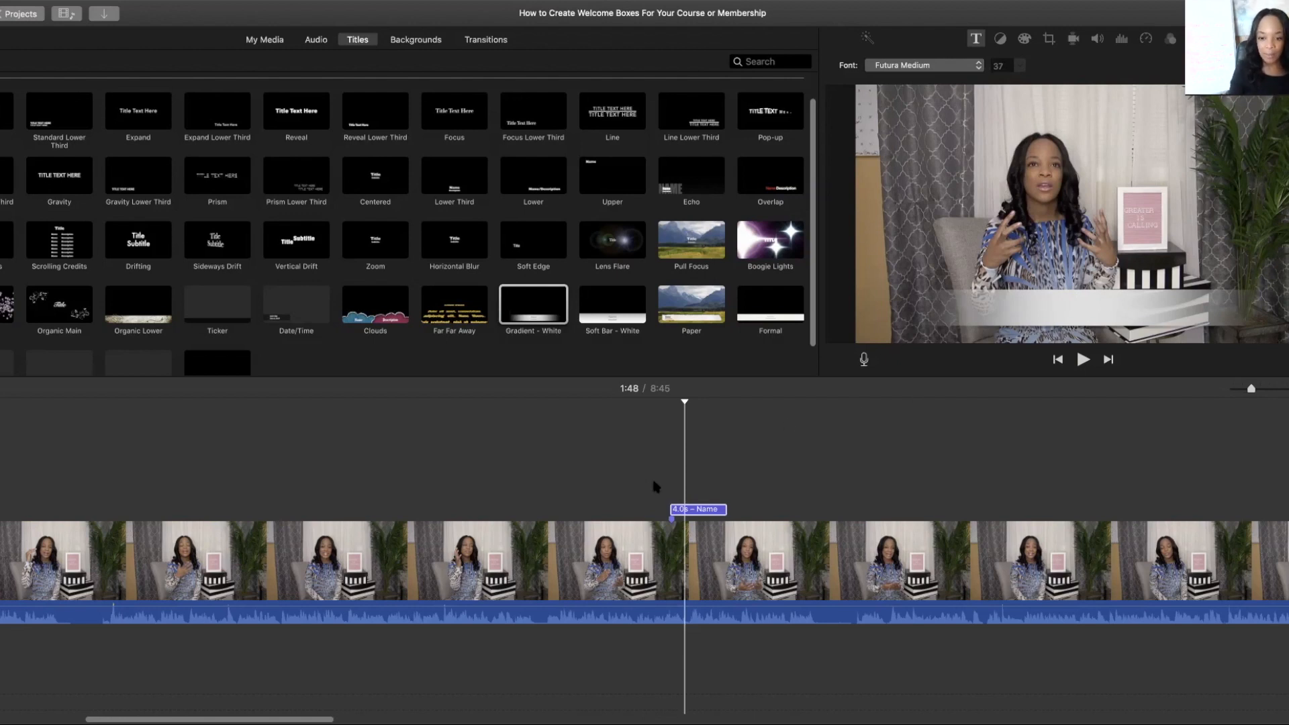
{"action": "left_click_drag", "start_coordinate": [684, 401], "coordinate": [660, 403]}
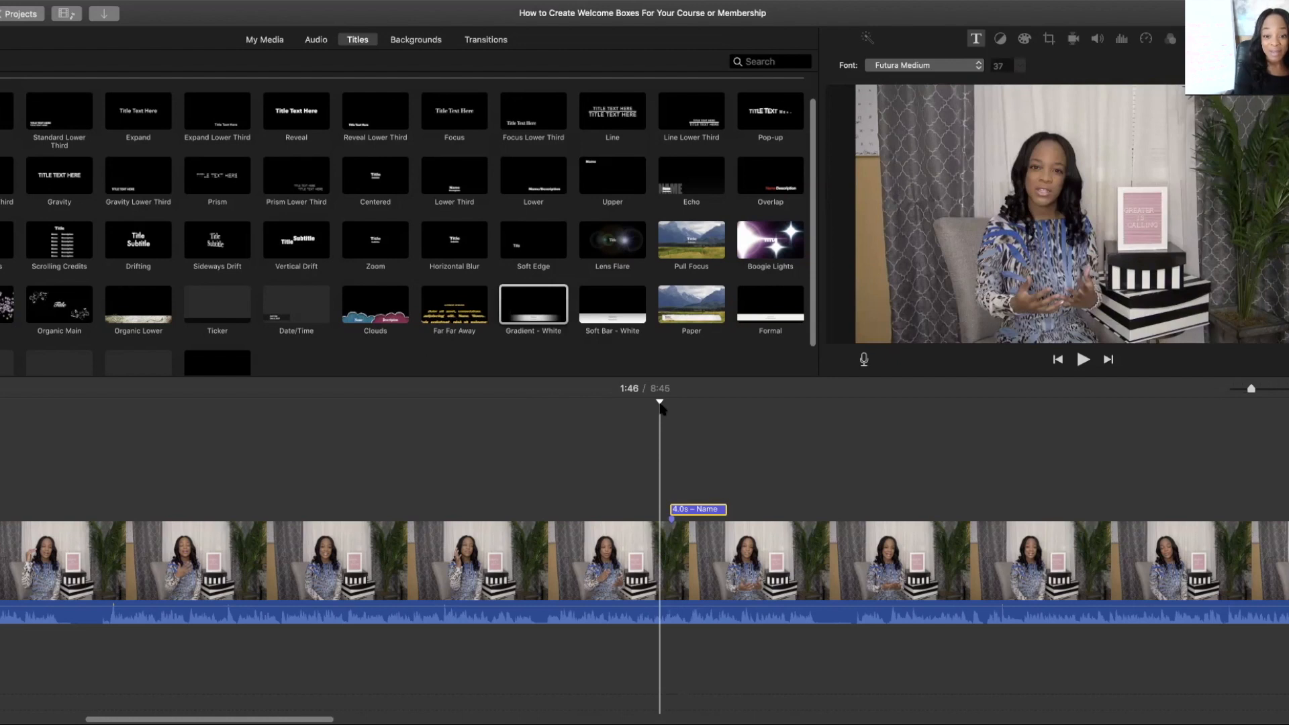
Play from about 1:46 to preview the Gradient - White title over the clip, and pause at about 1:49
{"action": "key", "text": "space"}
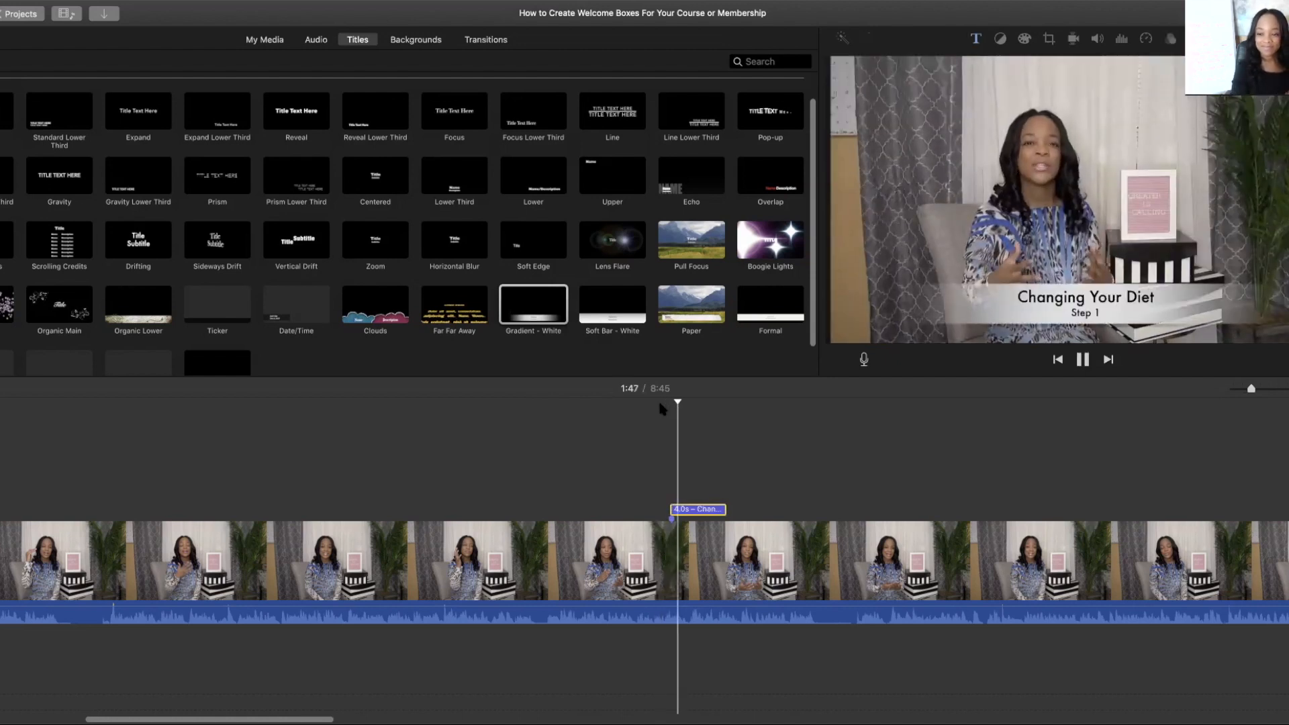
{"action": "key", "text": "space"}
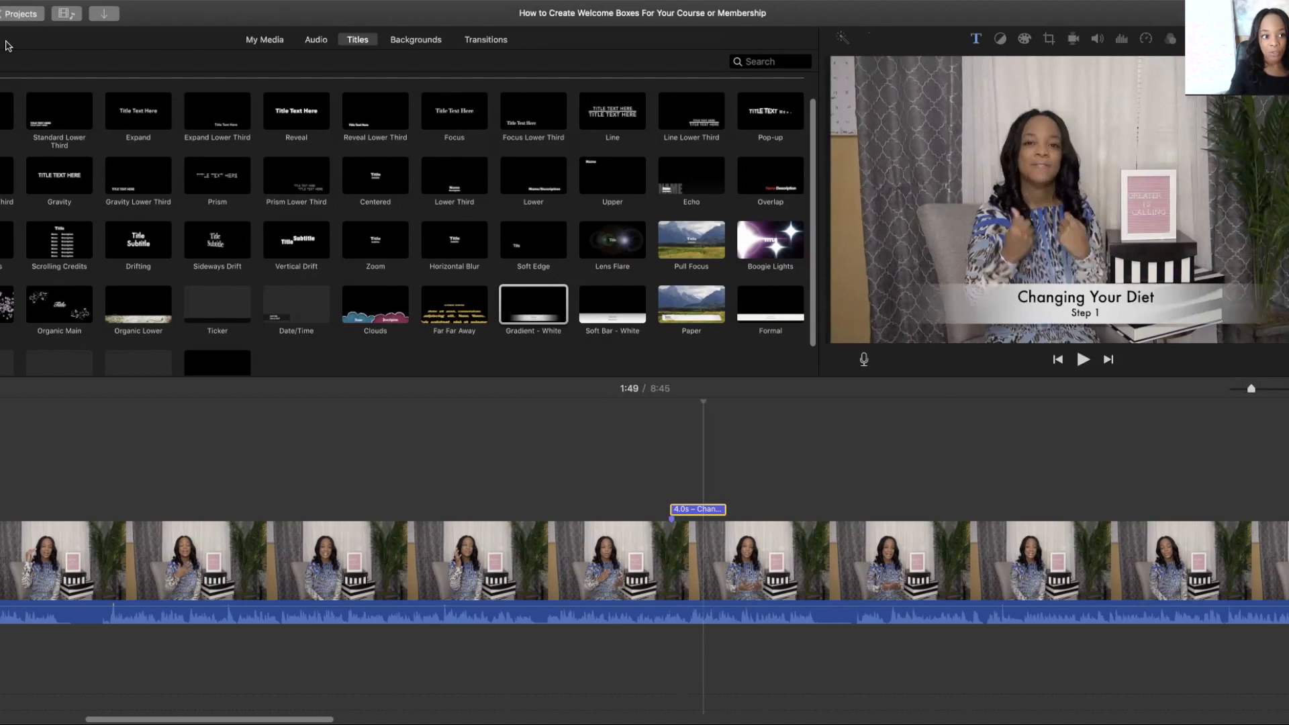
Start sharing the movie as a file and set its title to "Your Topic"
{"action": "left_click", "coordinate": [27, 1]}
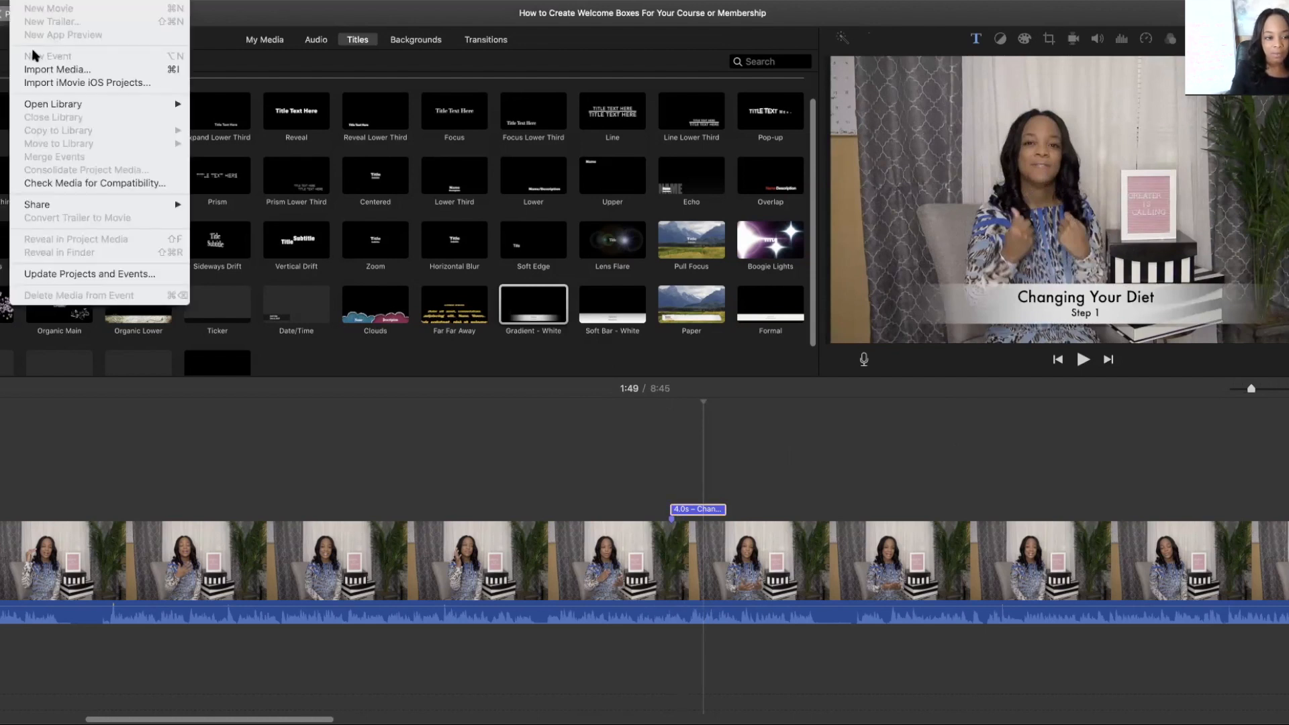
{"action": "mouse_move", "coordinate": [83, 211]}
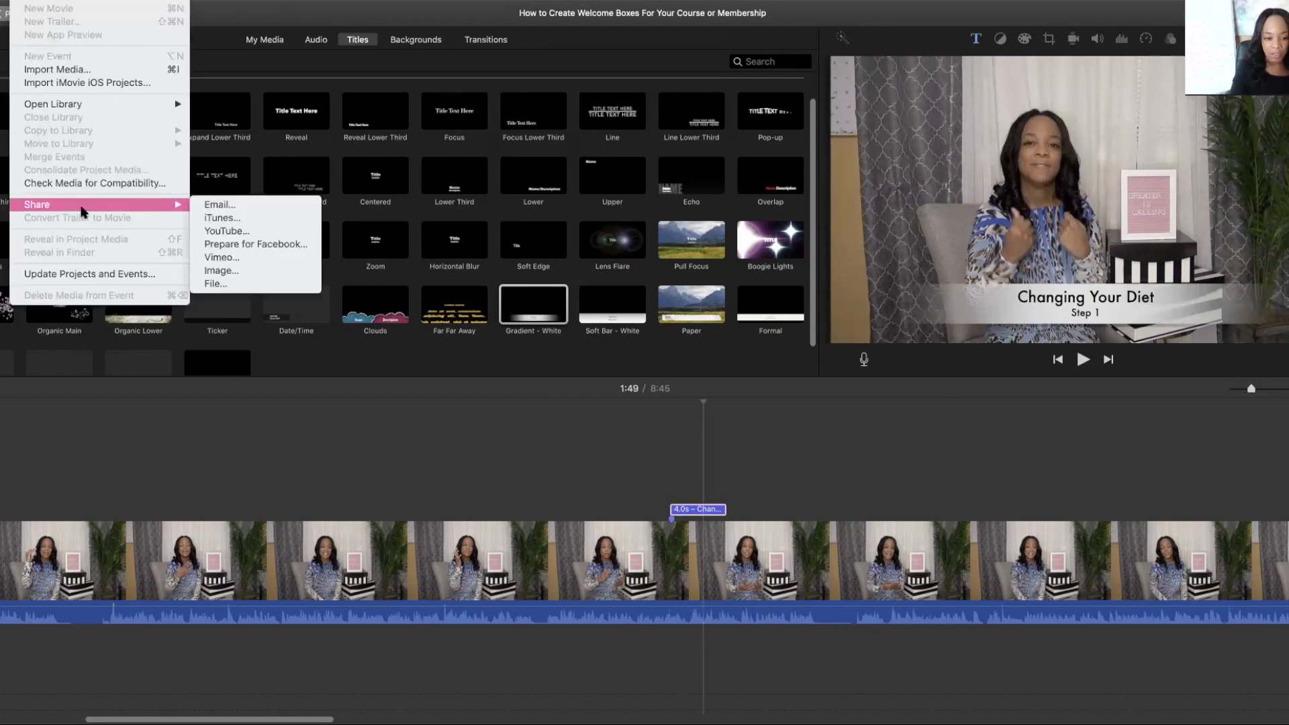
{"action": "left_click", "coordinate": [219, 284]}
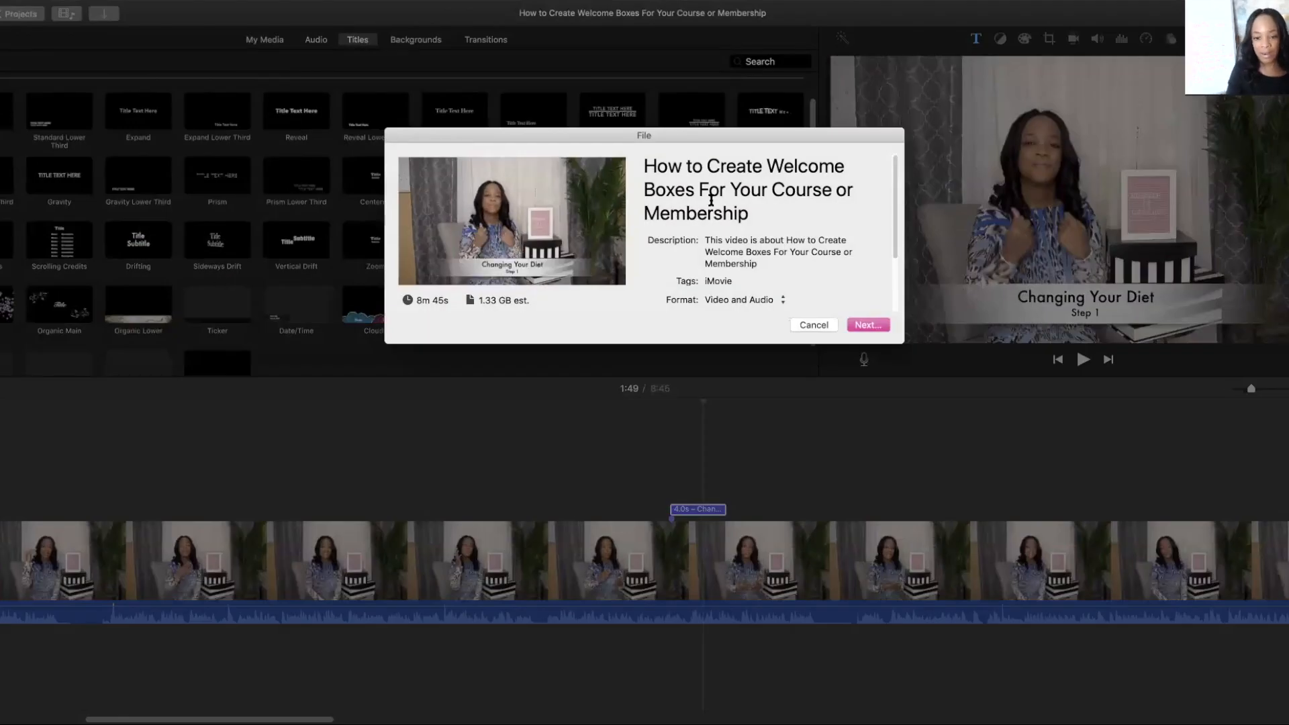
{"action": "left_click", "coordinate": [711, 200]}
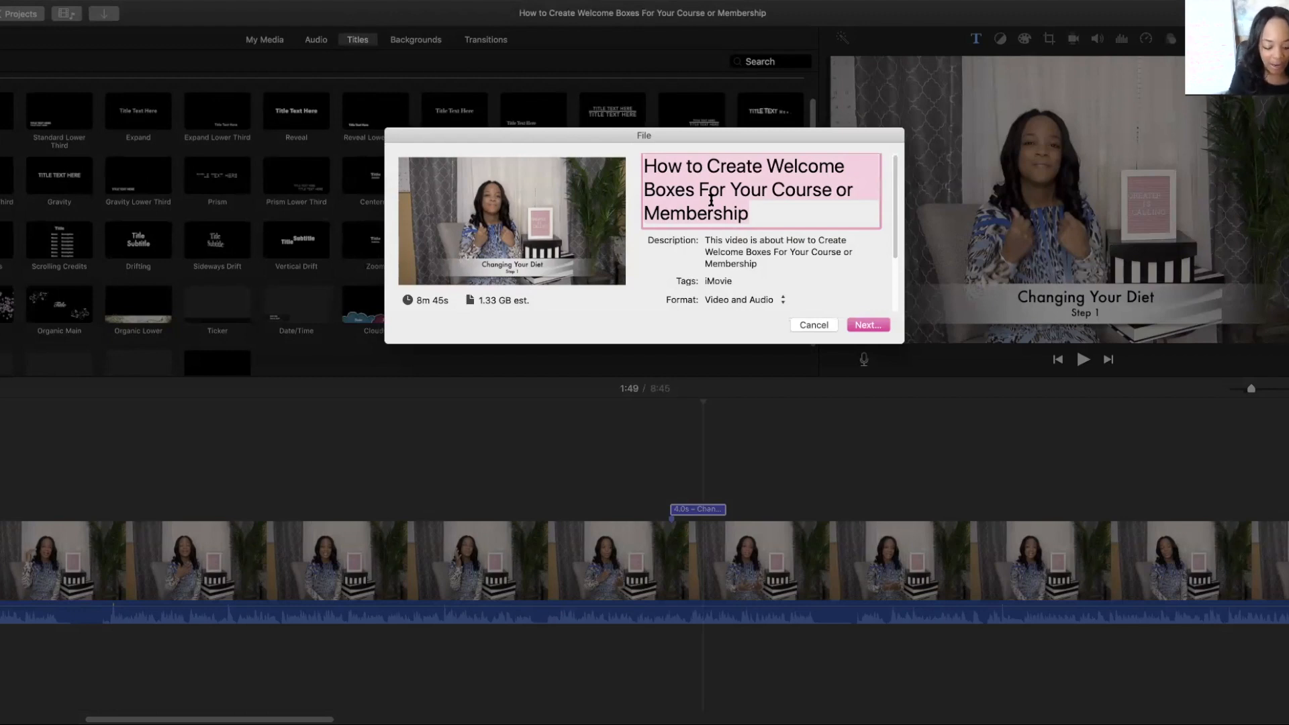
{"action": "type", "text": "Your Topic"}
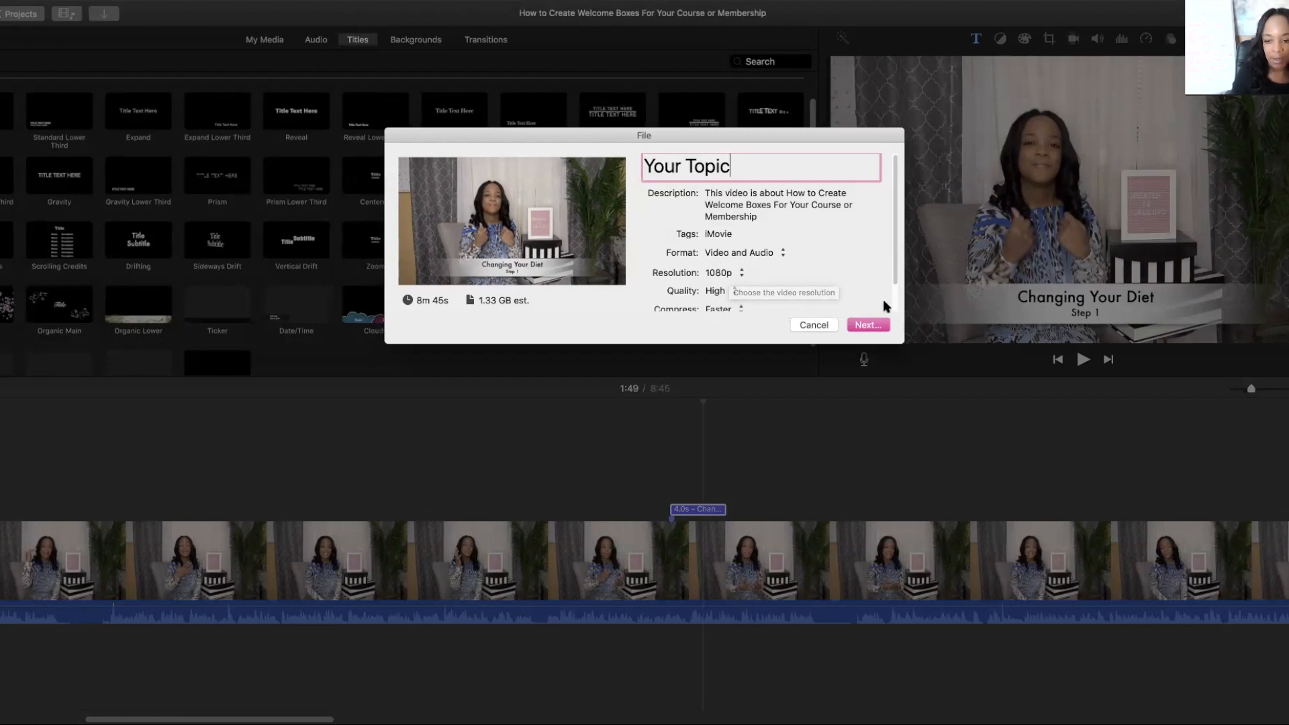
Continue the export with the existing format and quality settings and save the file as "Your Topic" on the Desktop
{"action": "scroll", "coordinate": [884, 303], "scroll_direction": "down", "scroll_amount": 1}
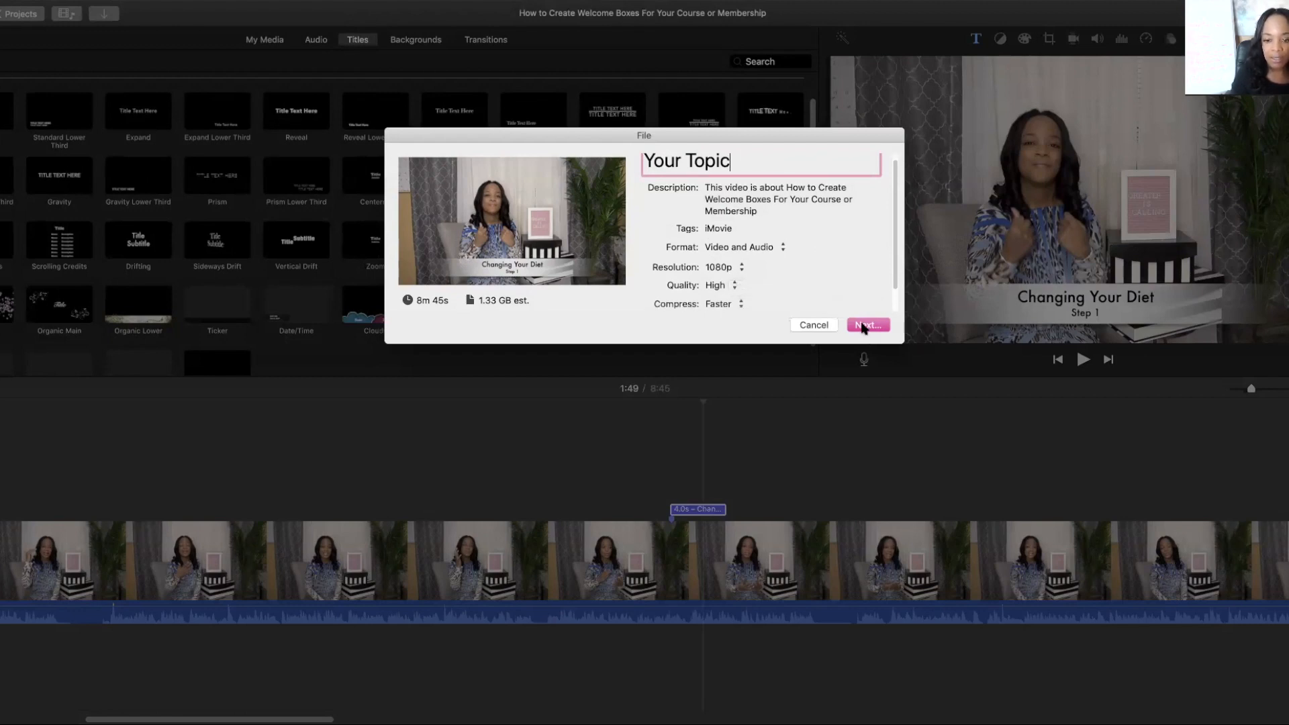
{"action": "left_click", "coordinate": [867, 325]}
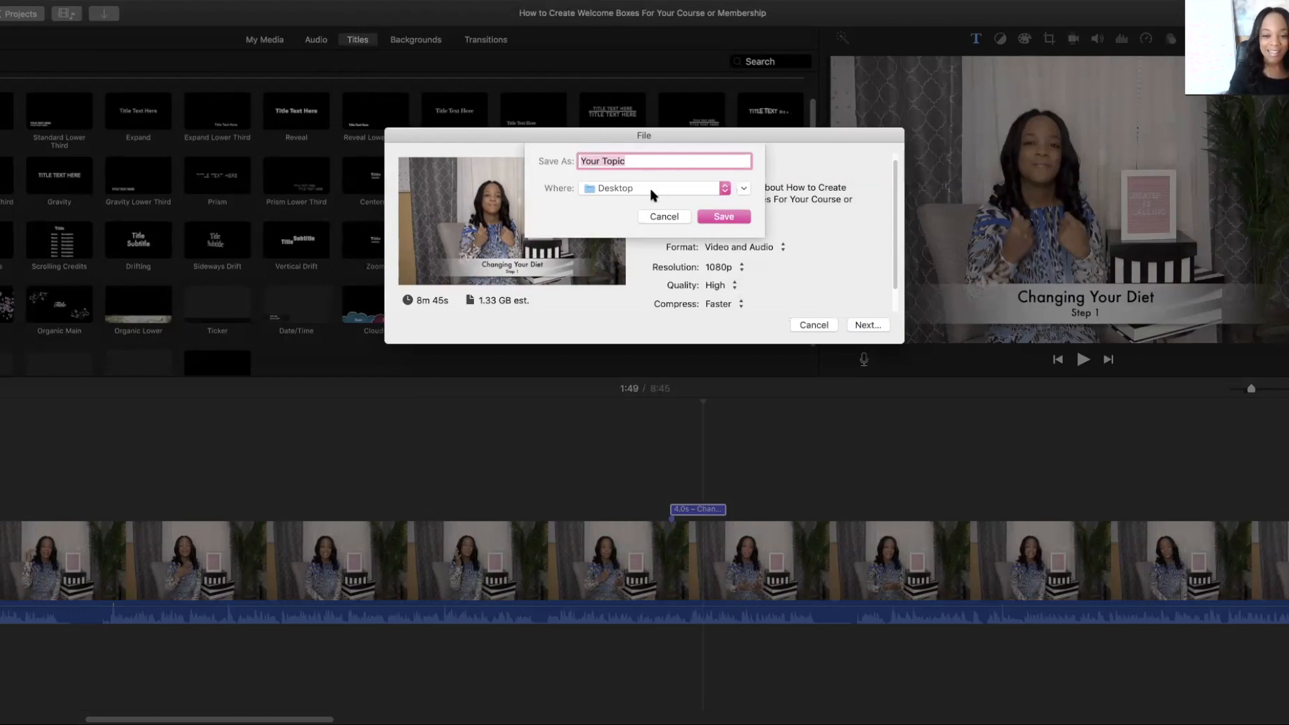
{"action": "left_click", "coordinate": [726, 220]}
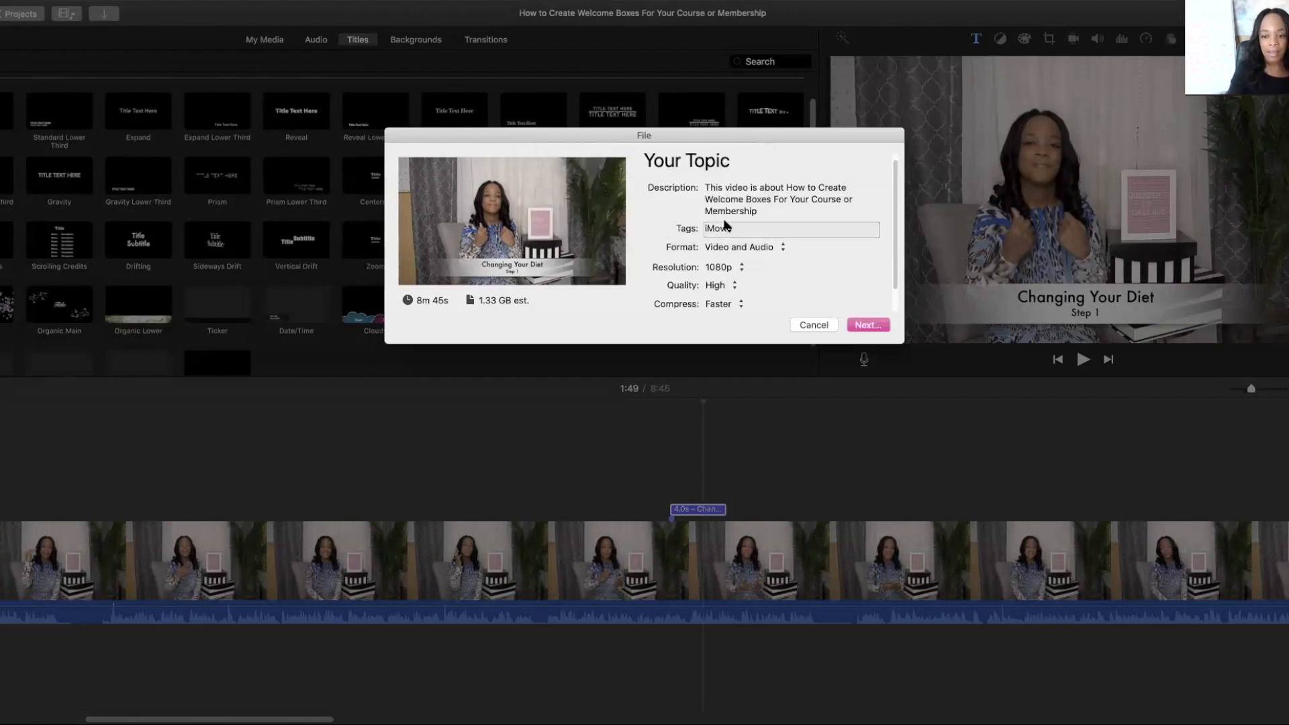